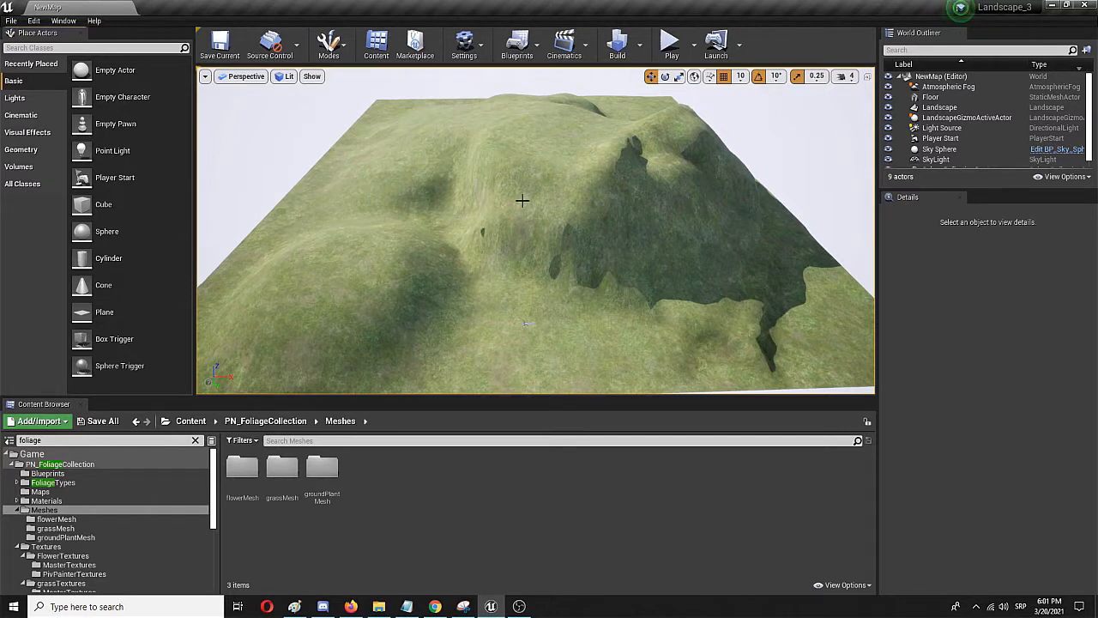
Switch the editor to Foliage mode and look over the assets available to add as foliage types
click(328, 45)
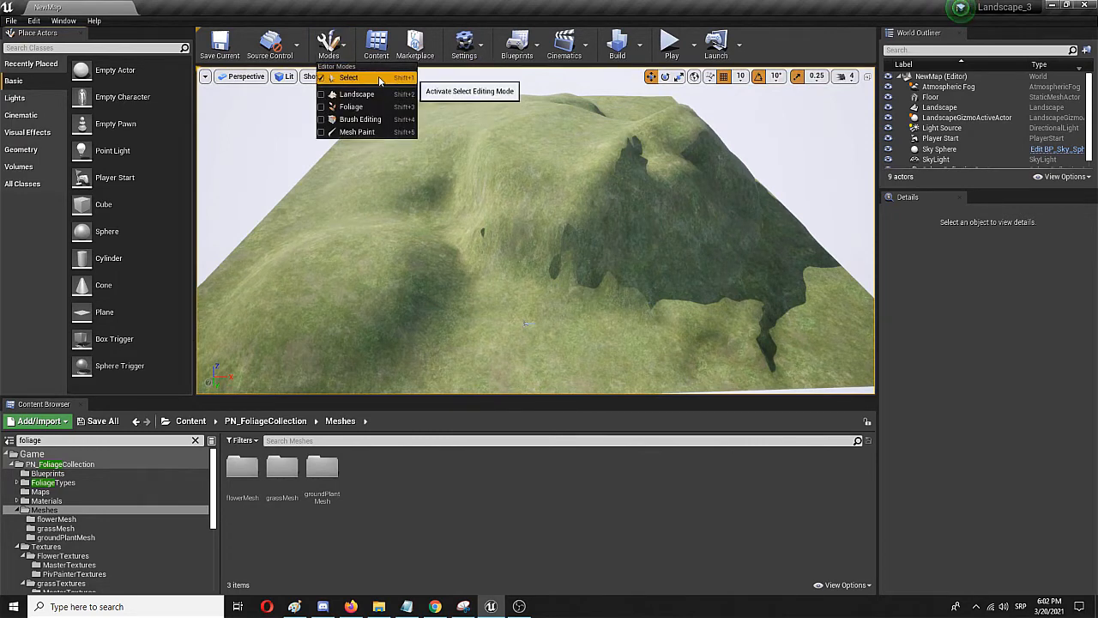
click(382, 107)
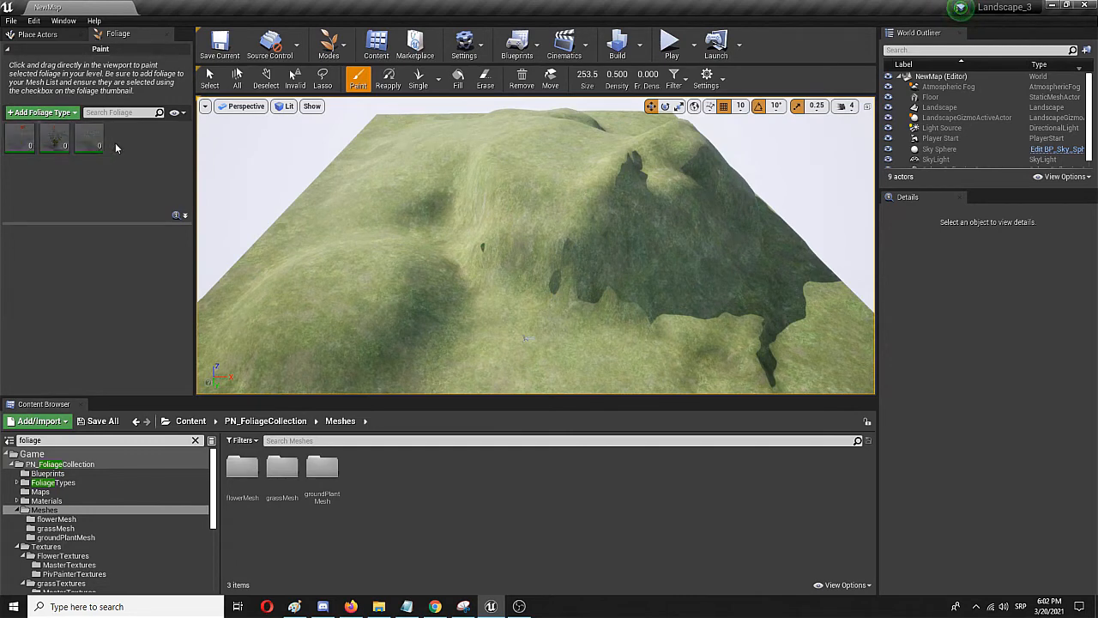
click(39, 113)
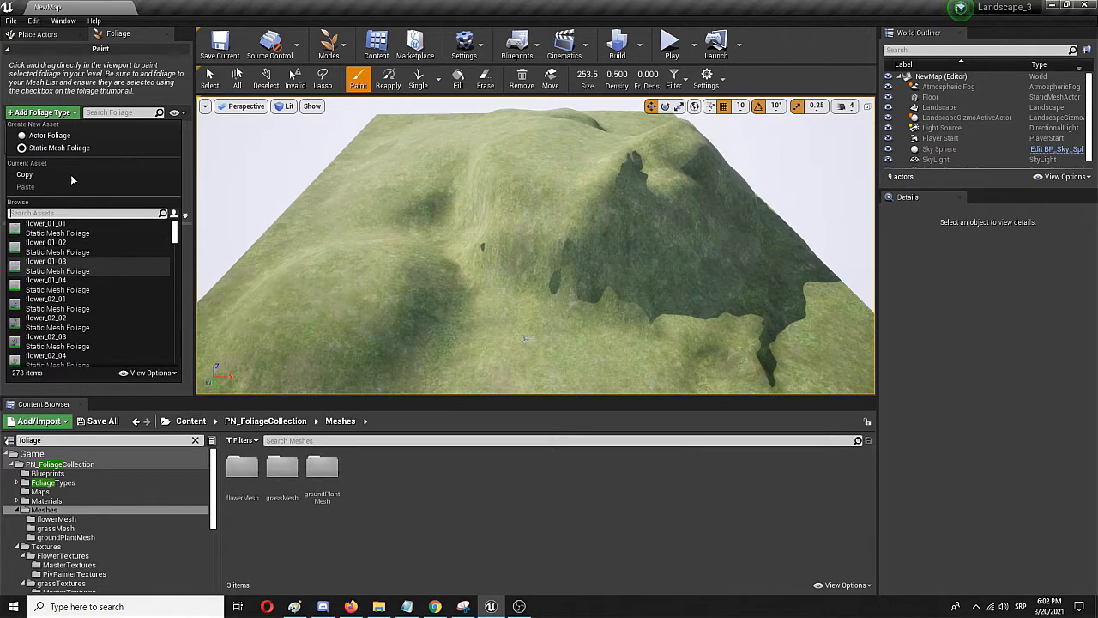
click(41, 115)
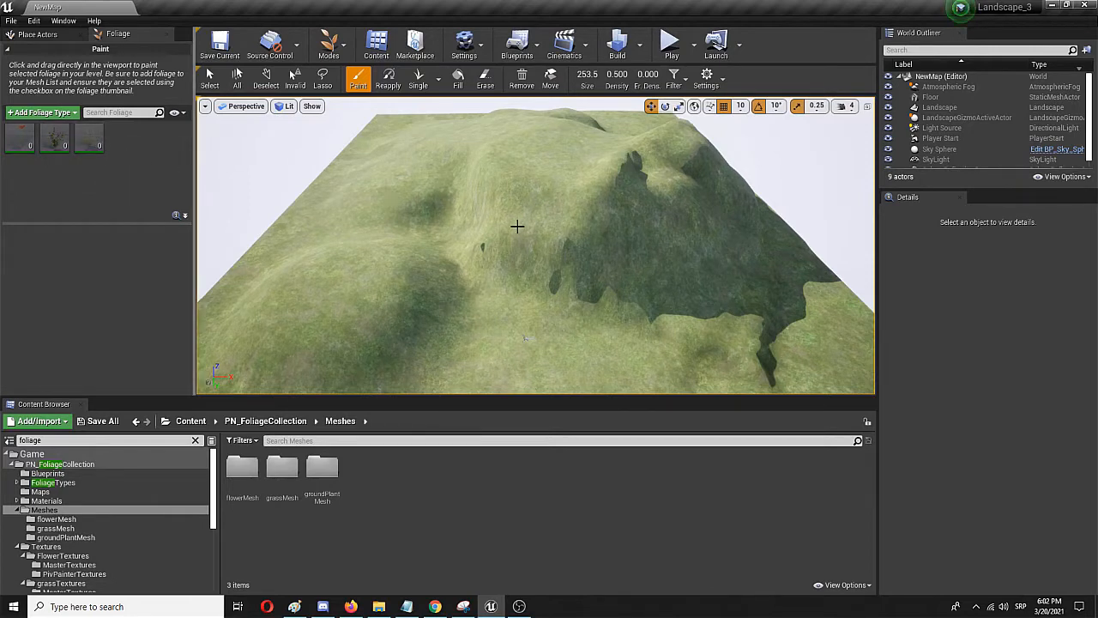
Open the flower_01_01 foliage type's static mesh, examine the flower up close and close the mesh editor
right_drag(535, 246, 513, 228)
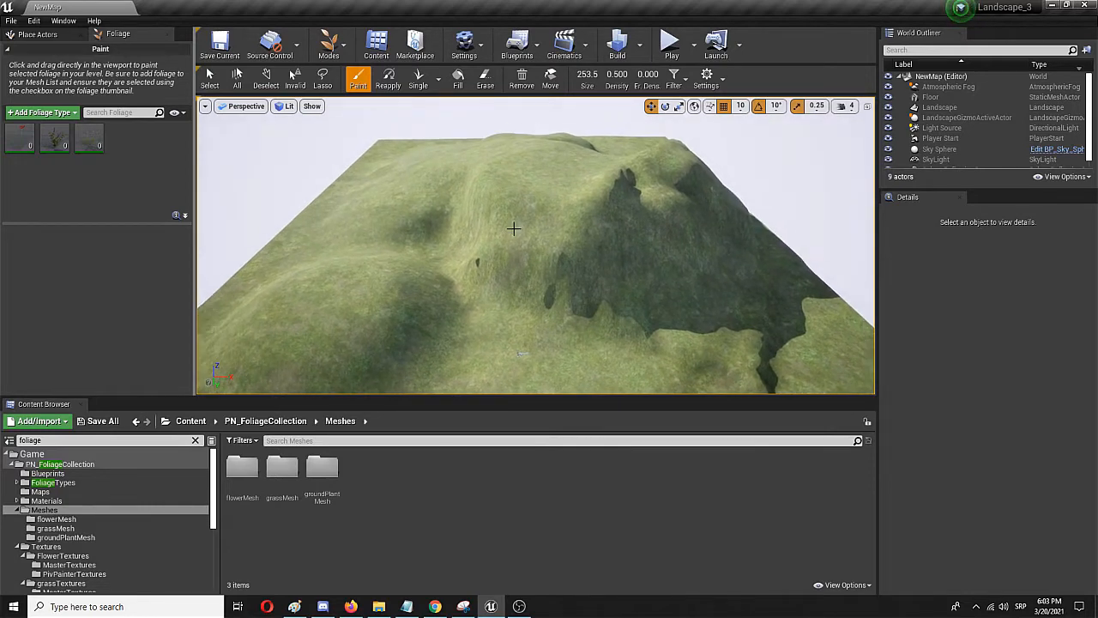
click(19, 140)
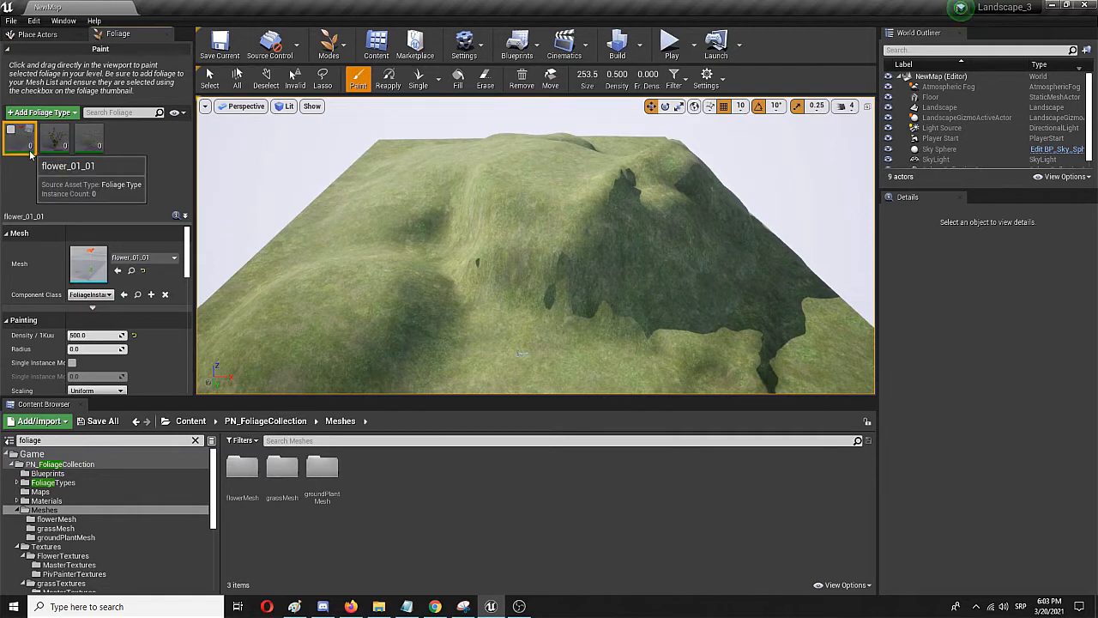
double_click(83, 261)
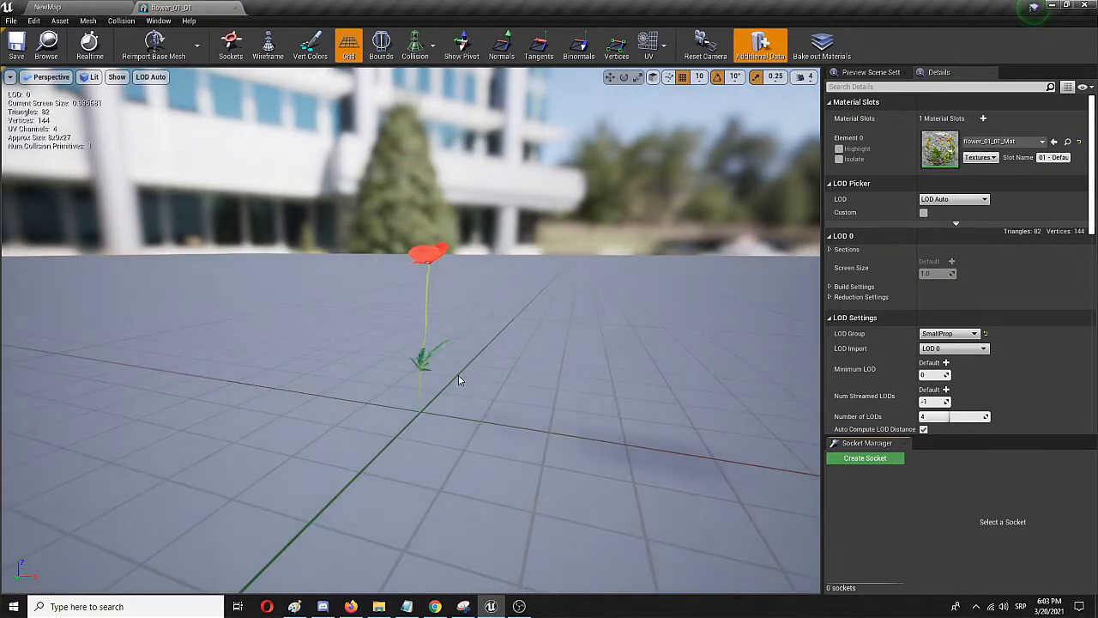
scroll(449, 296, up, 3)
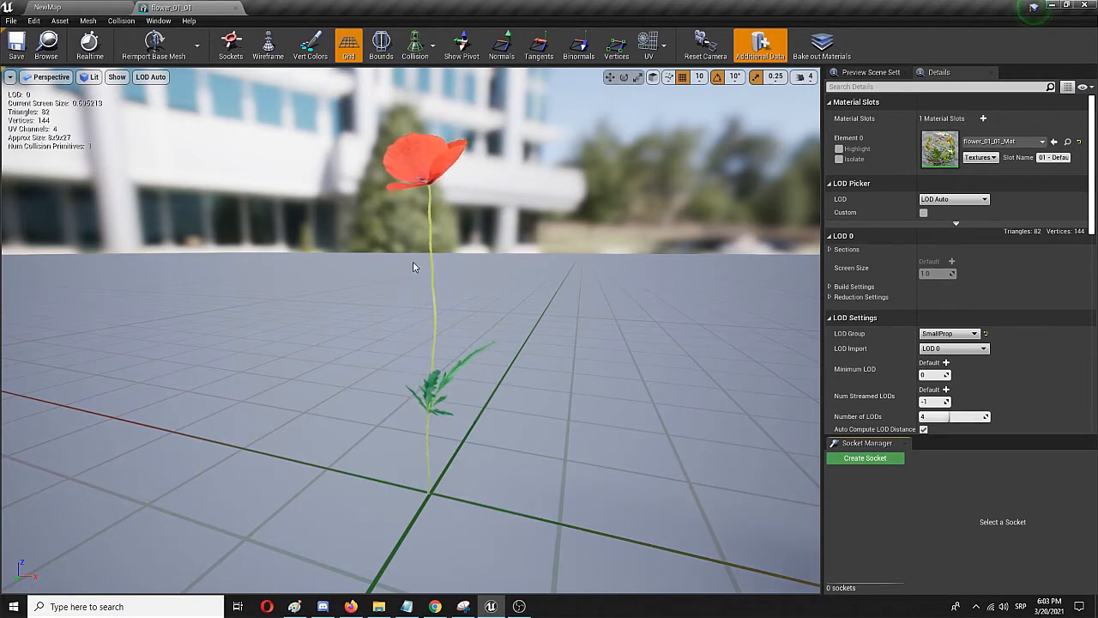
click(233, 7)
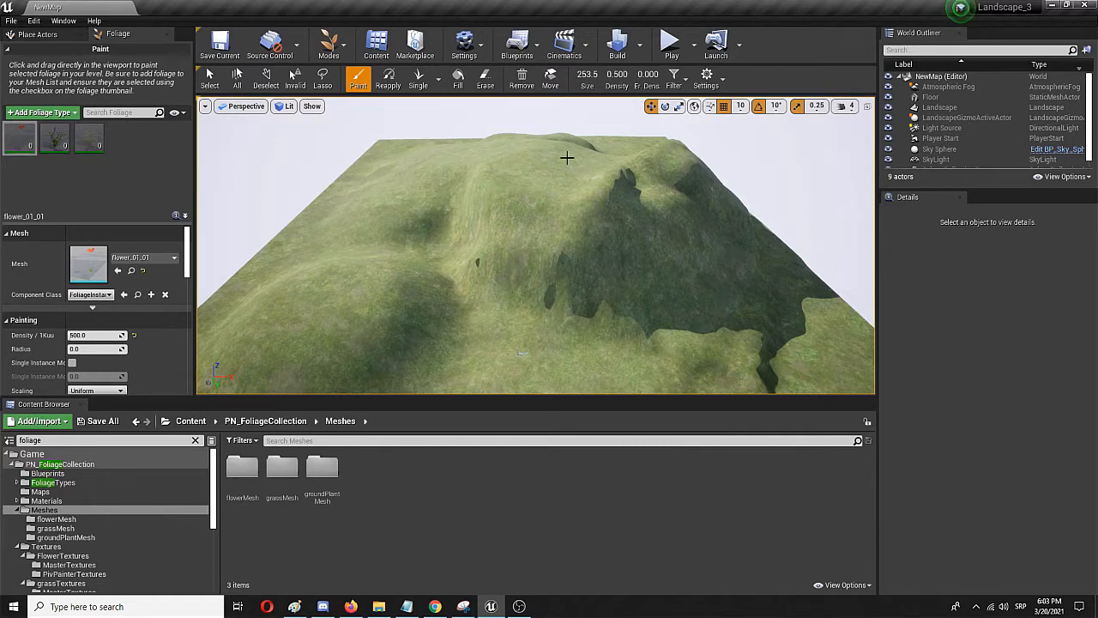
Enable the flower_01_01 foliage type and paint flowers over the small hill with a brush size of 253.5 and density of 0.5
click(12, 132)
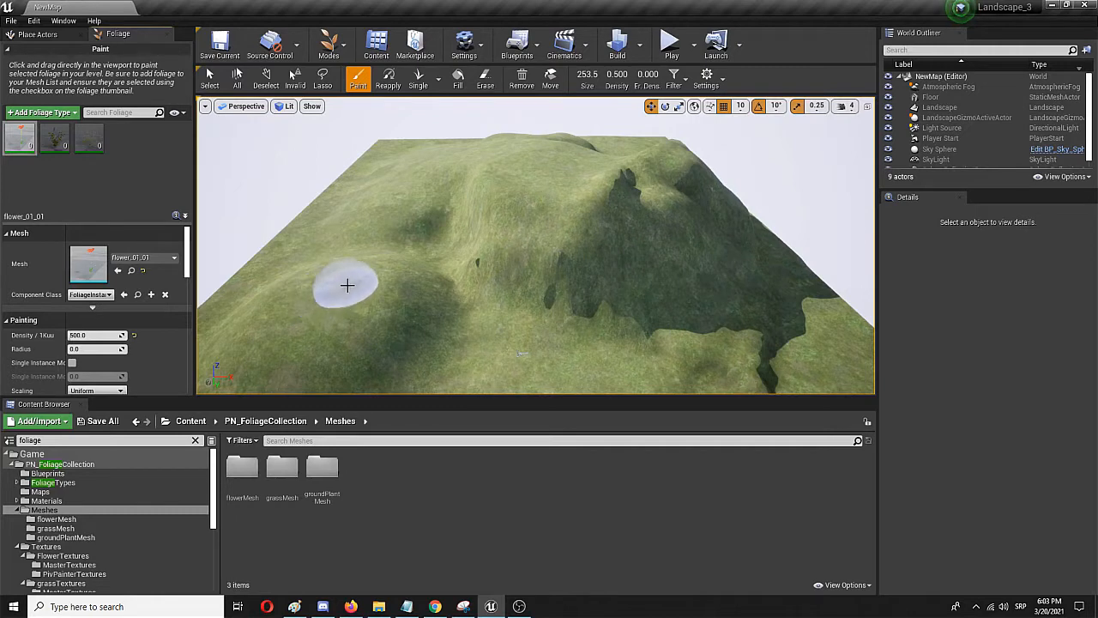
mouse_move(346, 284)
mouse_down()
mouse_move(338, 277)
mouse_move(299, 296)
mouse_move(314, 325)
mouse_move(368, 314)
mouse_move(385, 297)
mouse_move(161, 363)
mouse_move(441, 366)
mouse_up()
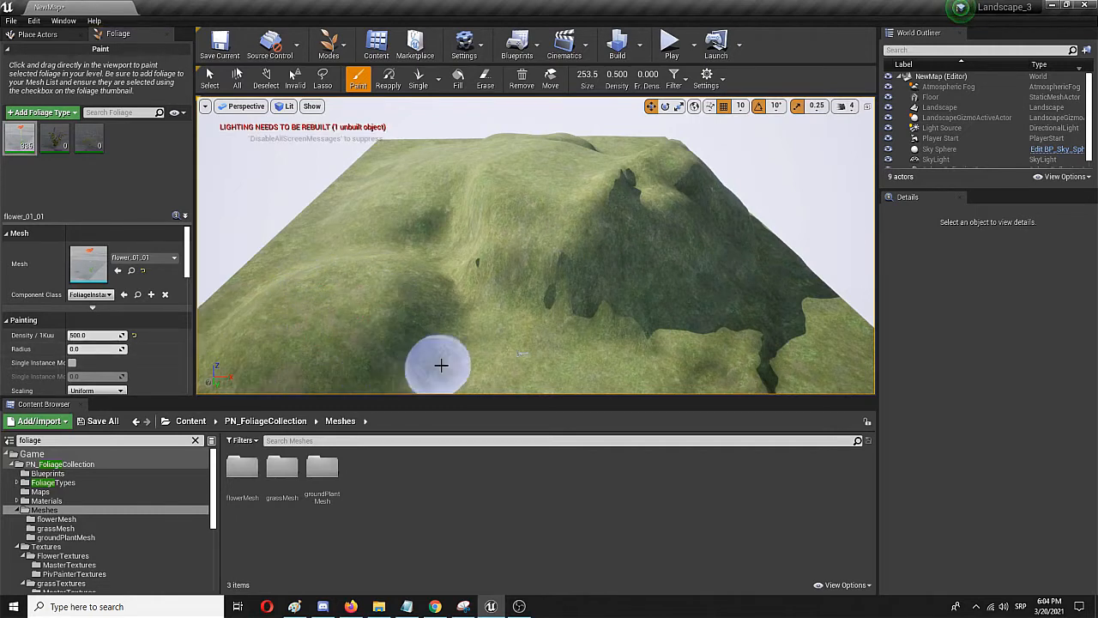
scroll(336, 329, up, 3)
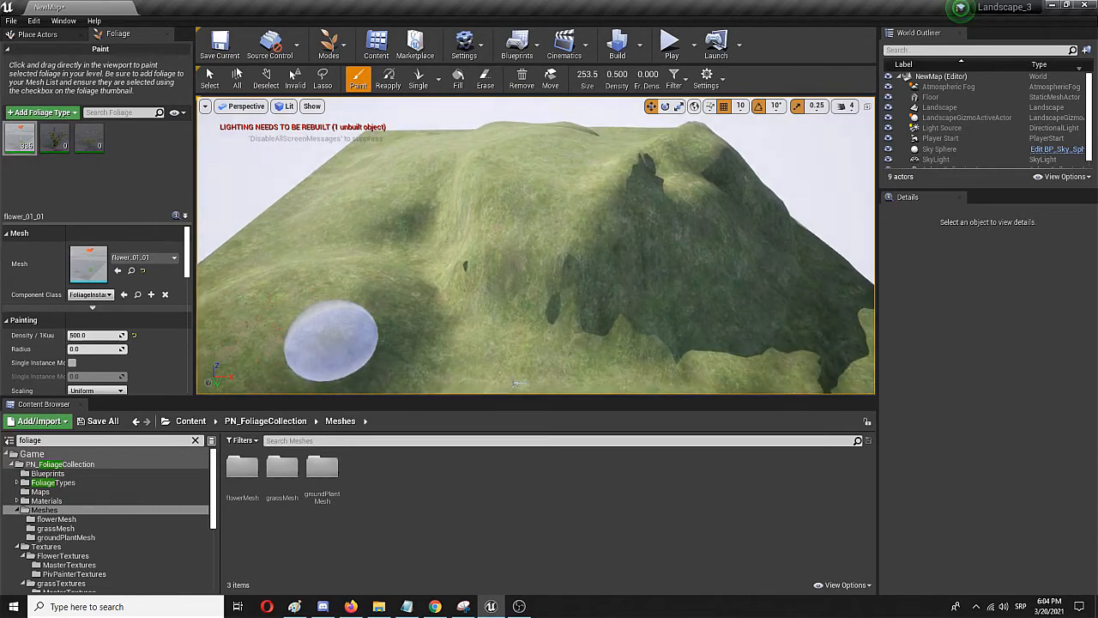
mouse_move(330, 340)
right_down()
mouse_move(276, 356)
mouse_move(273, 377)
mouse_move(275, 346)
mouse_move(250, 326)
mouse_move(367, 321)
right_up()
key(w)
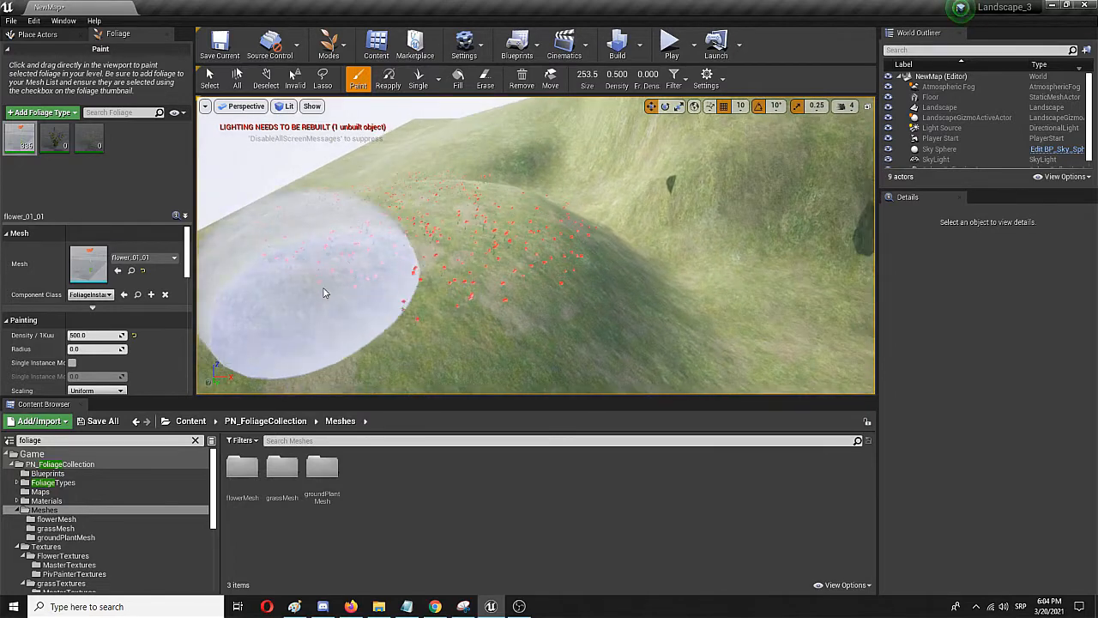
mouse_move(323, 292)
mouse_down()
mouse_move(436, 292)
mouse_move(303, 277)
mouse_move(443, 280)
mouse_move(421, 212)
mouse_move(534, 250)
mouse_move(554, 295)
mouse_move(343, 284)
mouse_move(463, 194)
mouse_move(392, 253)
mouse_move(421, 254)
mouse_up()
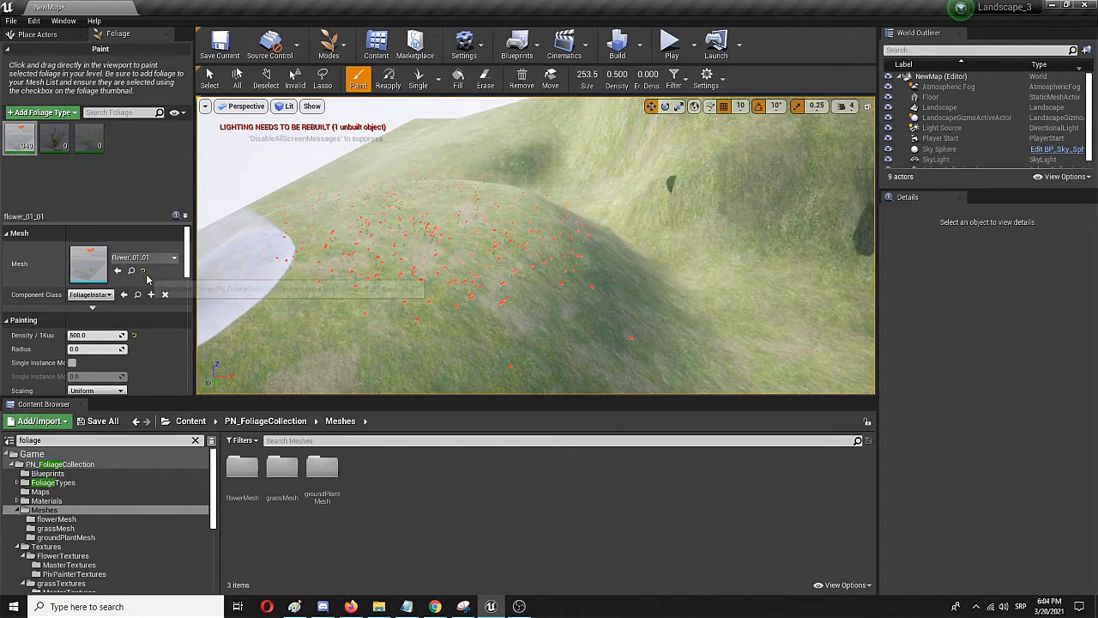
Review the painting and placement settings of flower_01_01, including the scaling options, keeping Uniform scaling
scroll(99, 328, down, 1)
scroll(68, 309, down, 1)
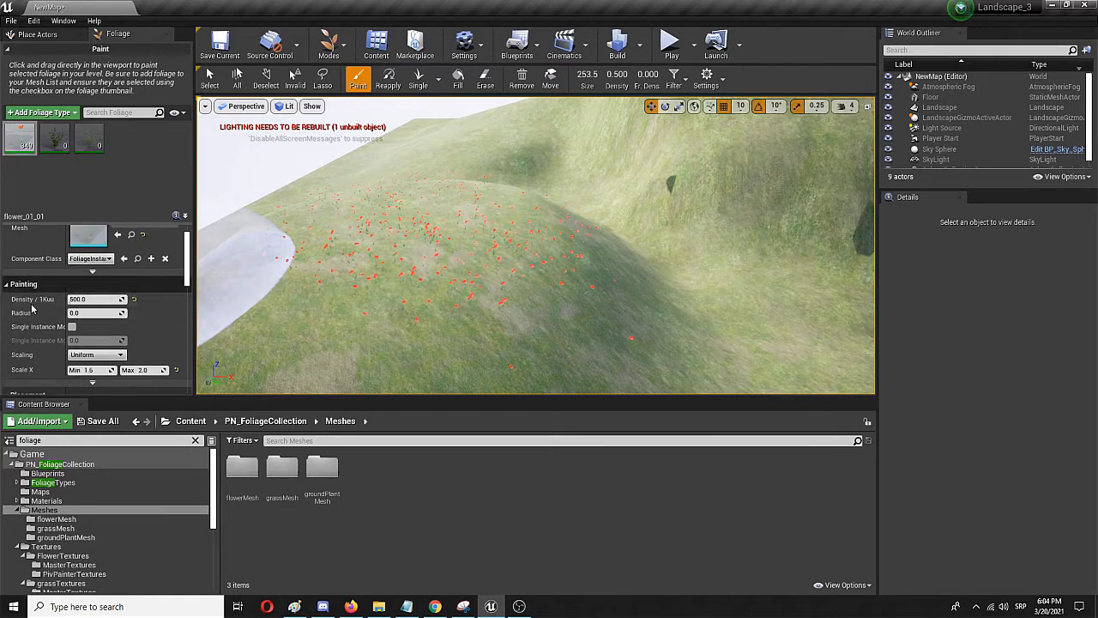
scroll(81, 293, down, 1)
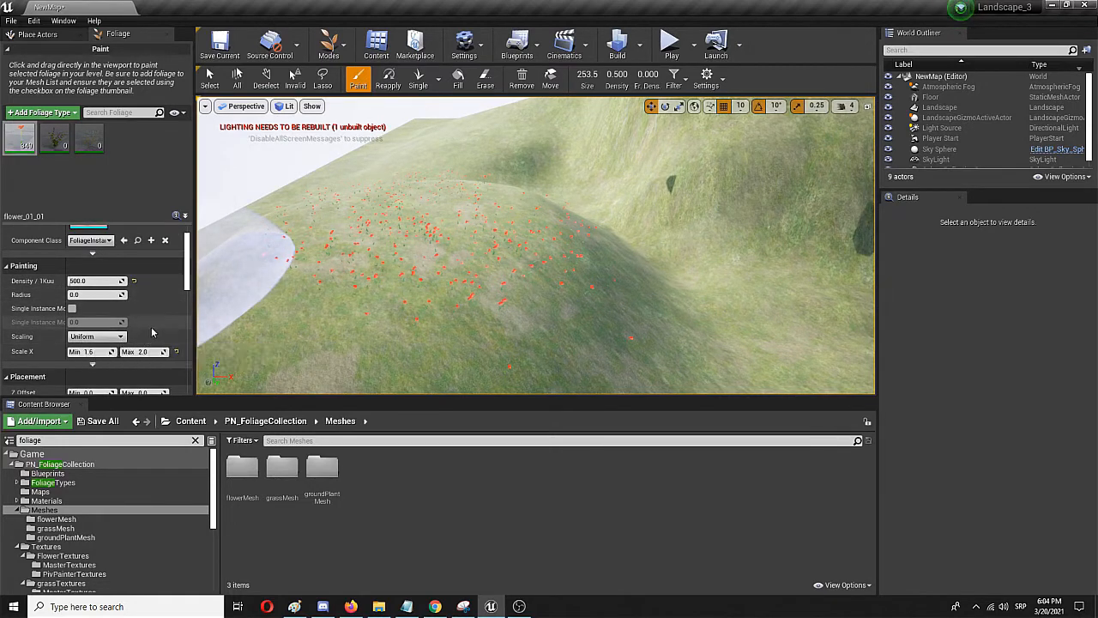
click(105, 337)
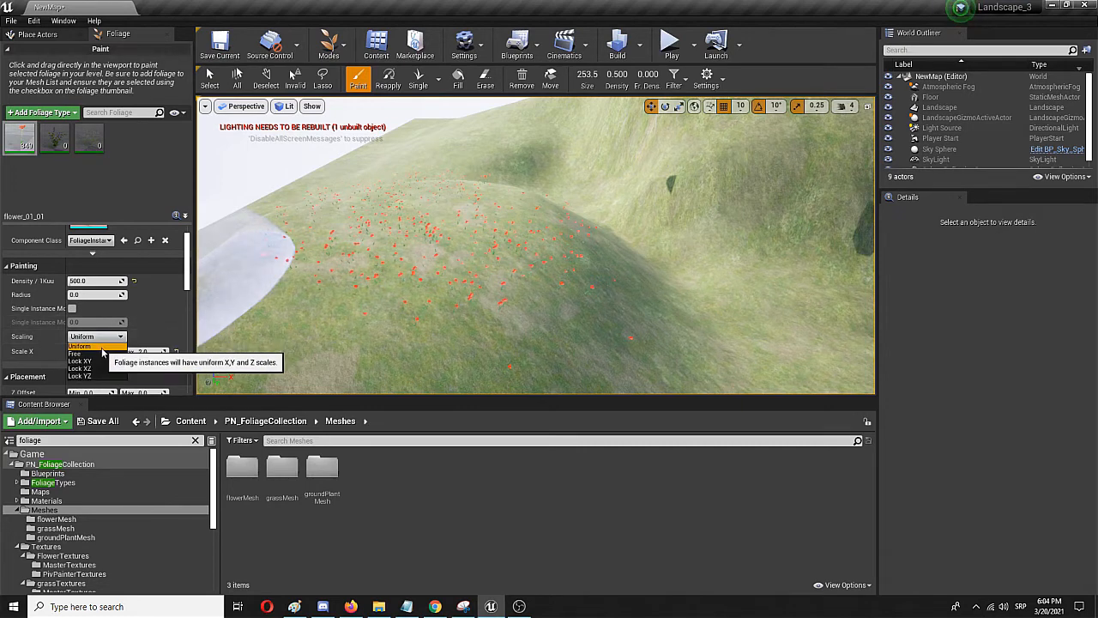
click(118, 343)
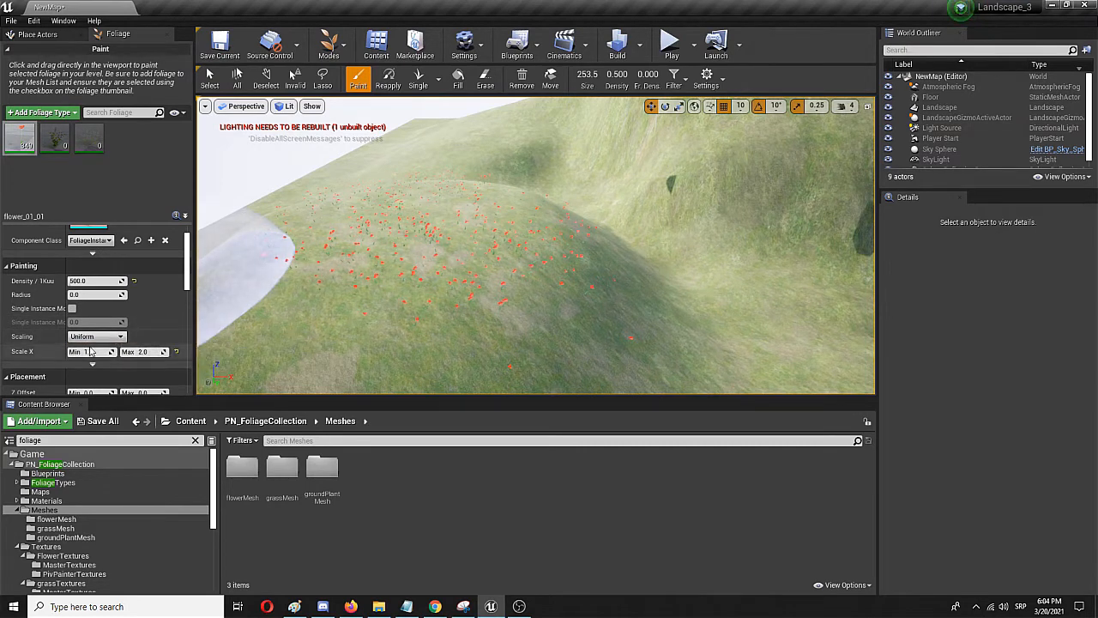
scroll(94, 353, down, 3)
scroll(94, 353, down, 2)
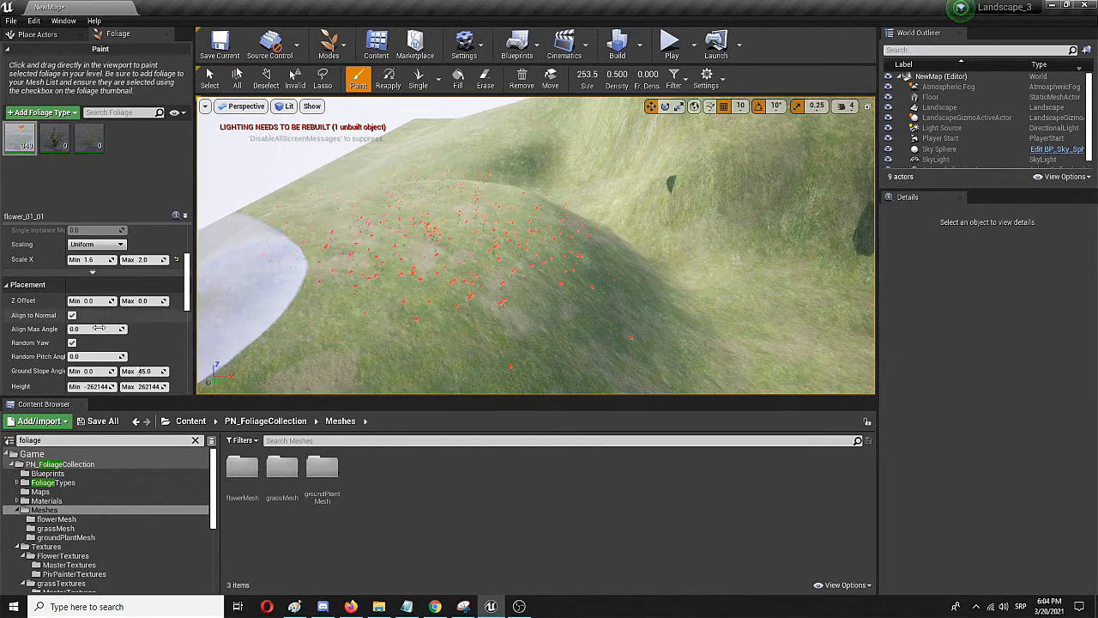
scroll(131, 340, down, 5)
scroll(162, 318, up, 8)
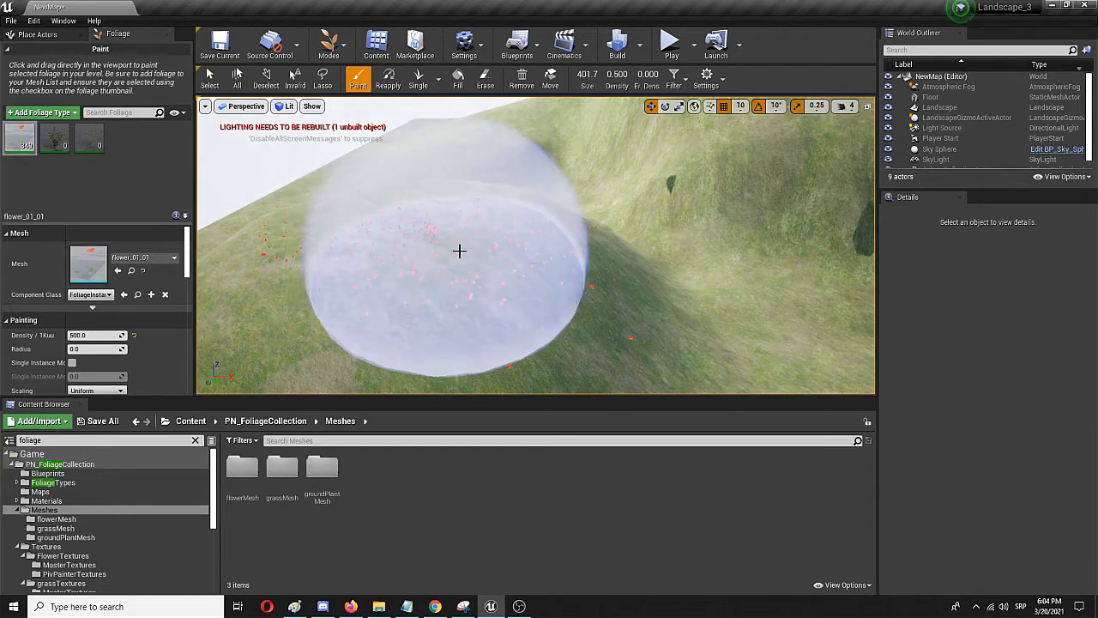
Paint more flower_01_01 instances across the hill and down its slope with brush size 401.7 and density 0.95
mouse_move(461, 266)
mouse_down()
mouse_move(603, 280)
mouse_move(512, 218)
mouse_move(506, 114)
mouse_up()
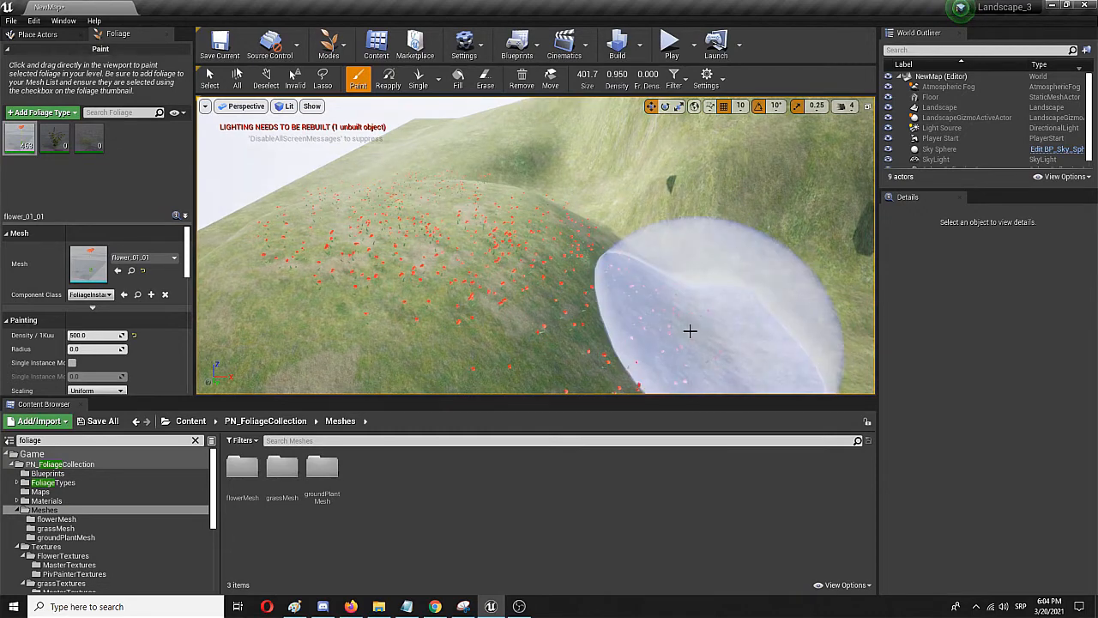
drag(690, 331, 676, 333)
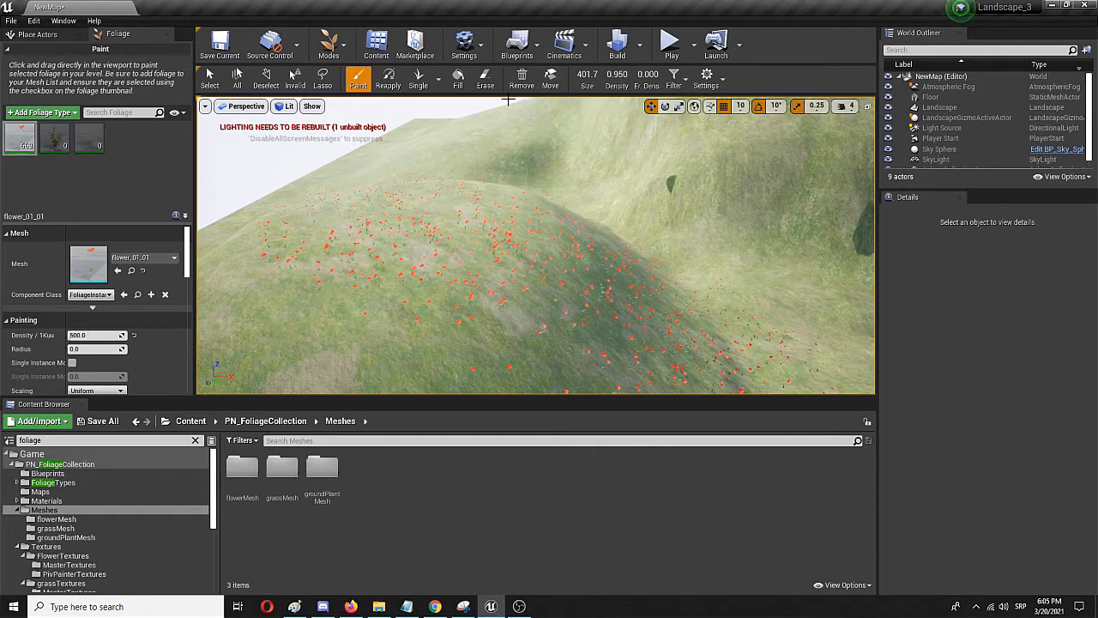
Erase the flowers at the foot of the hill with the Erase brush
click(459, 80)
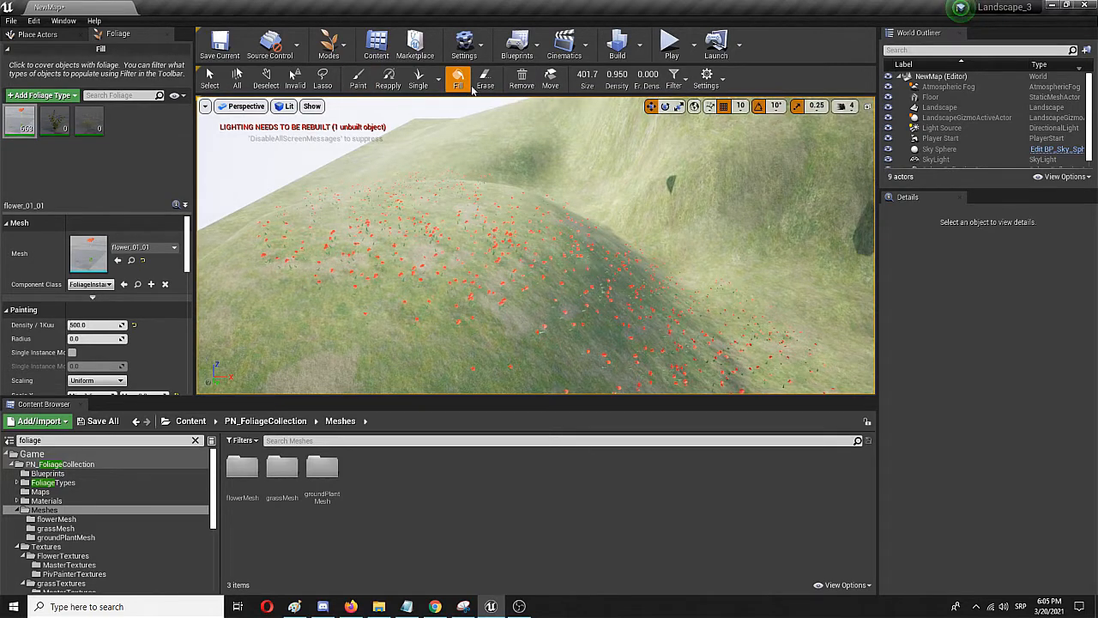
click(483, 82)
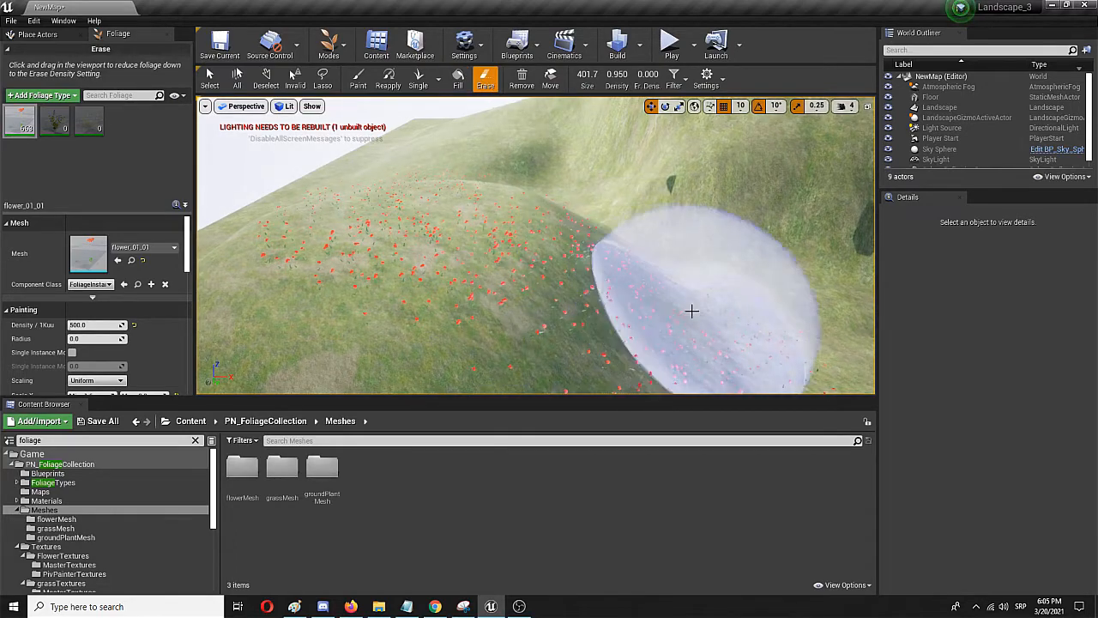
key(w)
mouse_move(769, 283)
right_down()
mouse_move(822, 302)
mouse_move(841, 286)
right_up()
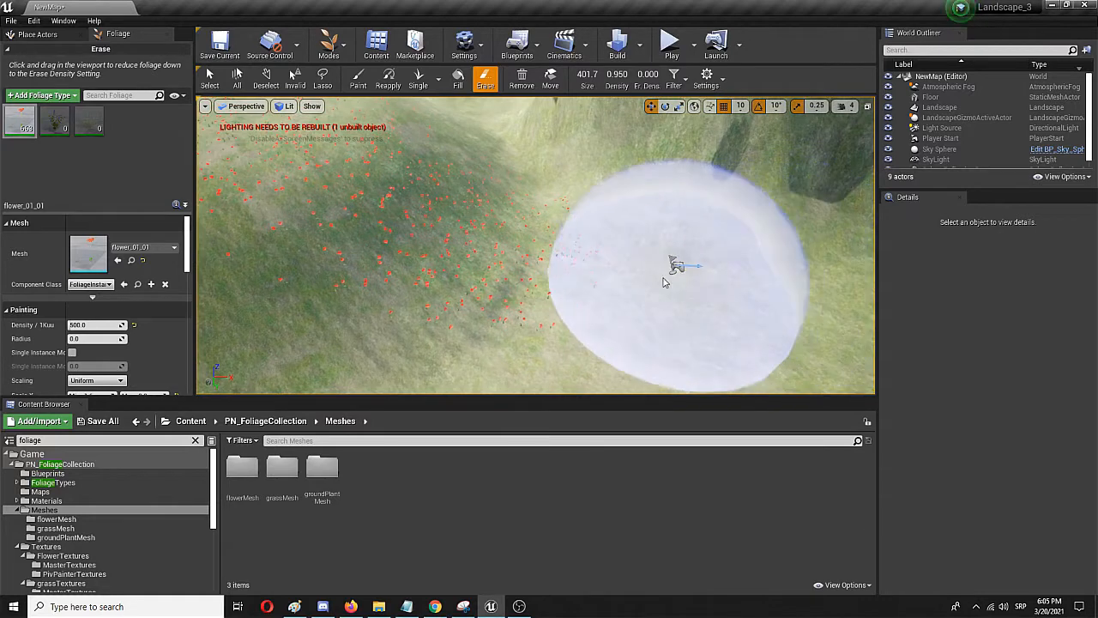
mouse_move(668, 281)
mouse_down()
mouse_move(642, 308)
mouse_move(647, 326)
mouse_move(669, 308)
mouse_move(662, 248)
mouse_move(652, 245)
mouse_move(718, 255)
mouse_up()
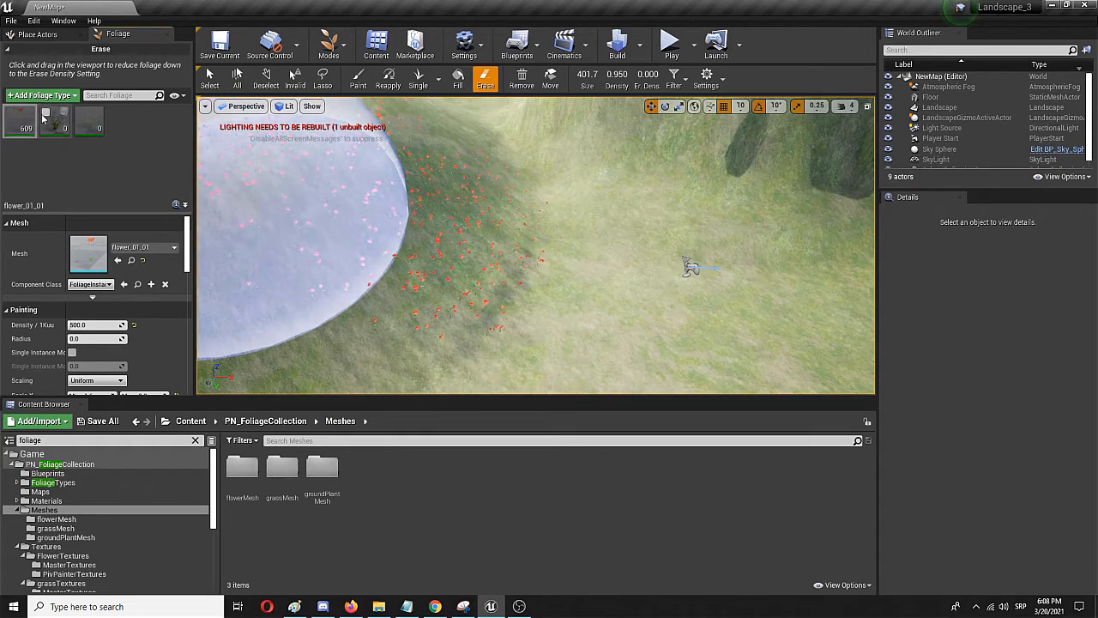
Paint the second foliage type, the leafy plant, near the landscape's edge using brush densities of 0.81 and 0.31
scroll(669, 241, down, 6)
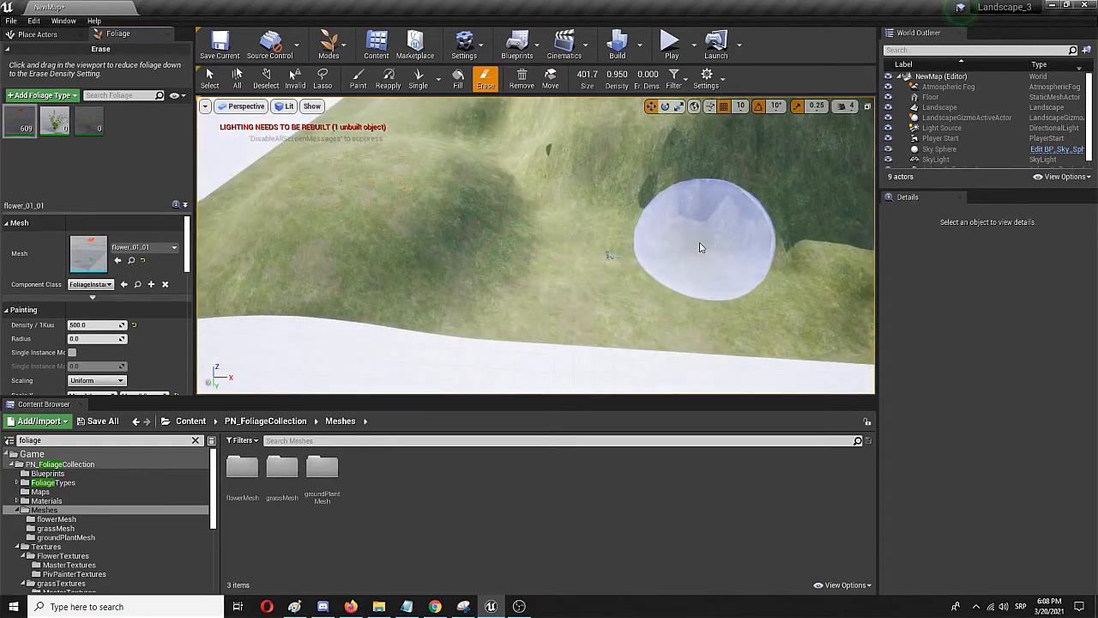
mouse_move(704, 245)
right_down()
mouse_move(631, 240)
mouse_move(677, 242)
mouse_move(639, 189)
mouse_move(673, 210)
mouse_move(656, 206)
right_up()
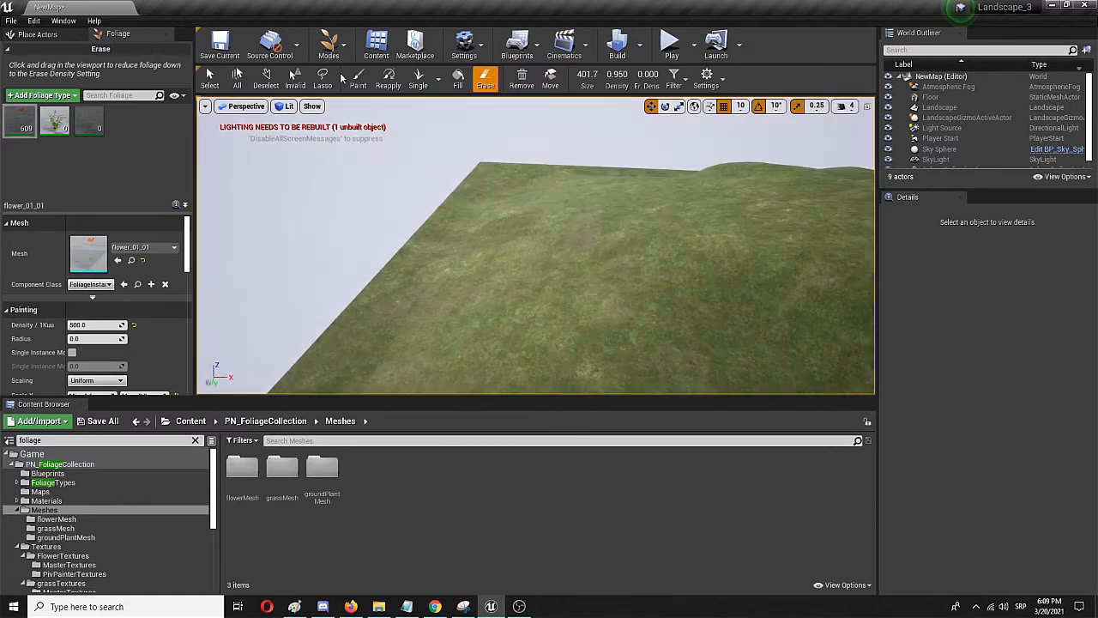
click(358, 80)
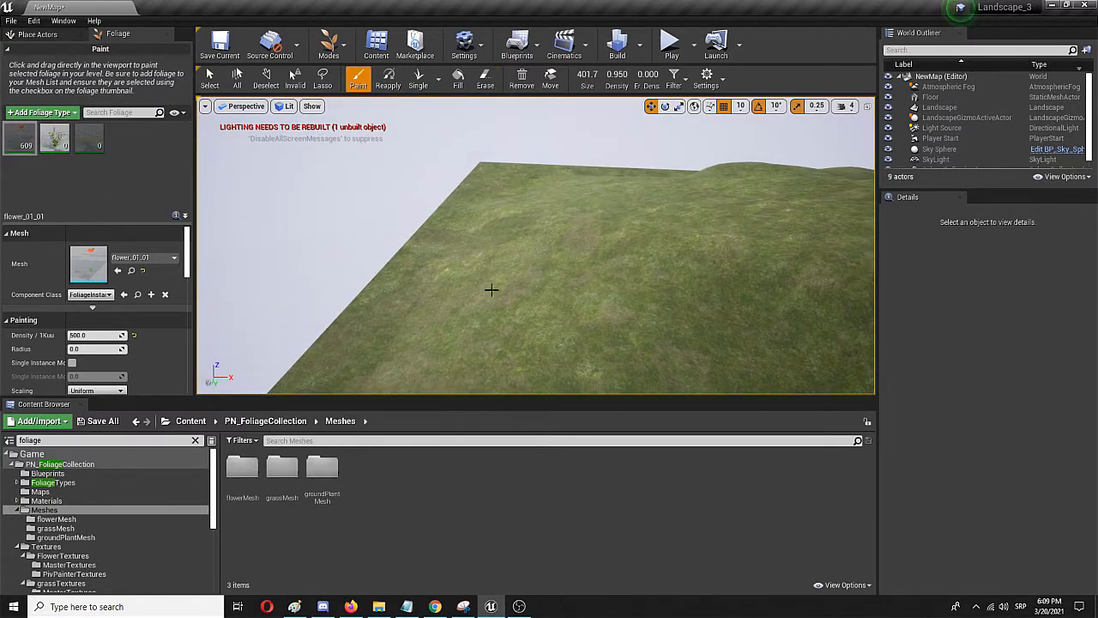
mouse_move(655, 242)
mouse_down()
mouse_move(643, 235)
mouse_move(569, 327)
mouse_move(649, 353)
mouse_up()
scroll(669, 355, down, 2)
mouse_move(637, 369)
right_down()
mouse_move(635, 353)
mouse_move(639, 390)
mouse_move(623, 338)
right_up()
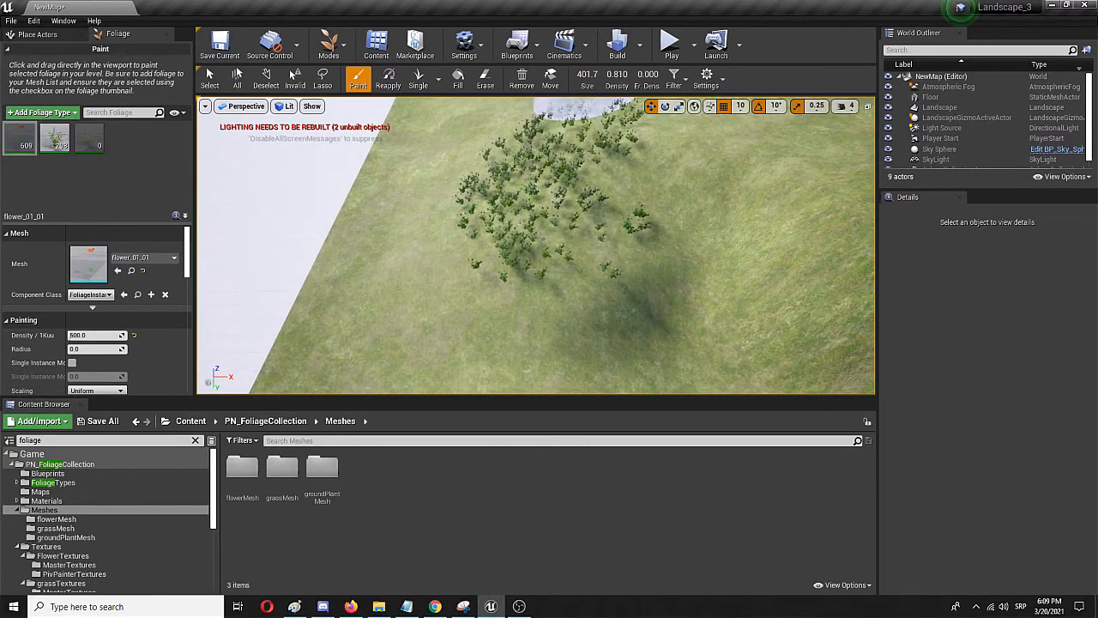
mouse_move(571, 287)
mouse_down()
mouse_move(458, 360)
mouse_move(613, 342)
mouse_up()
right_drag(612, 342, 617, 203)
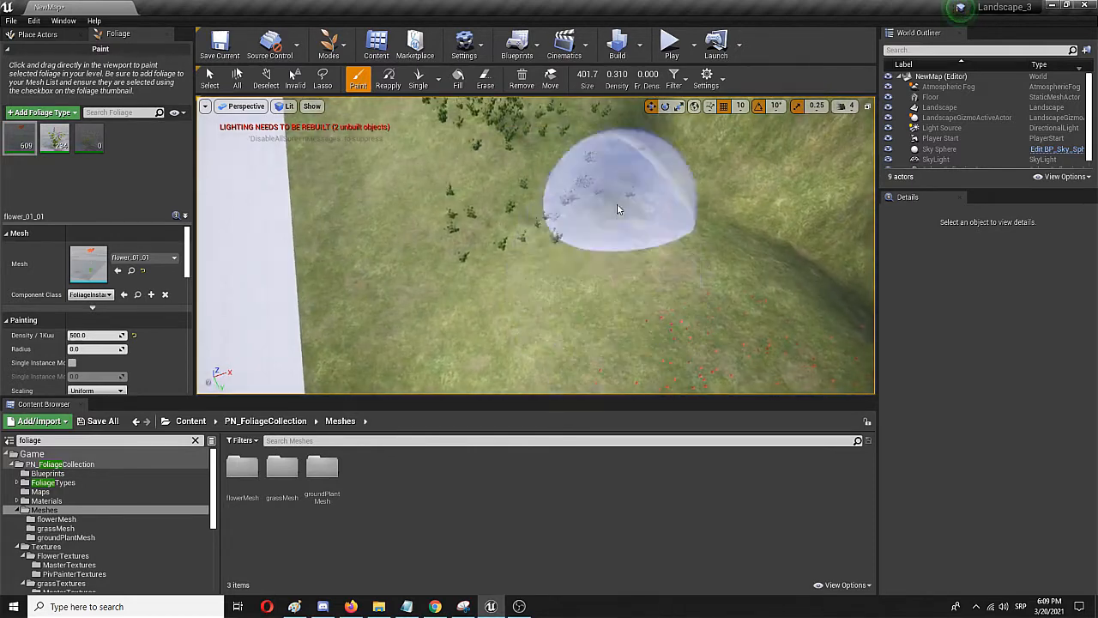
right_click(571, 225)
mouse_move(571, 222)
mouse_down()
mouse_move(539, 189)
mouse_move(517, 284)
mouse_move(632, 267)
mouse_move(569, 216)
mouse_up()
Paint the third foliage type over the open hillside beside the leafy plants with a brush density of 0.58
right_drag(567, 214, 529, 191)
mouse_move(672, 322)
right_down()
mouse_move(772, 326)
mouse_move(776, 352)
right_up()
mouse_move(514, 257)
right_down()
mouse_move(517, 163)
mouse_move(508, 209)
right_up()
mouse_move(578, 255)
right_down()
mouse_move(585, 219)
mouse_move(804, 230)
mouse_move(804, 219)
right_up()
key(w)
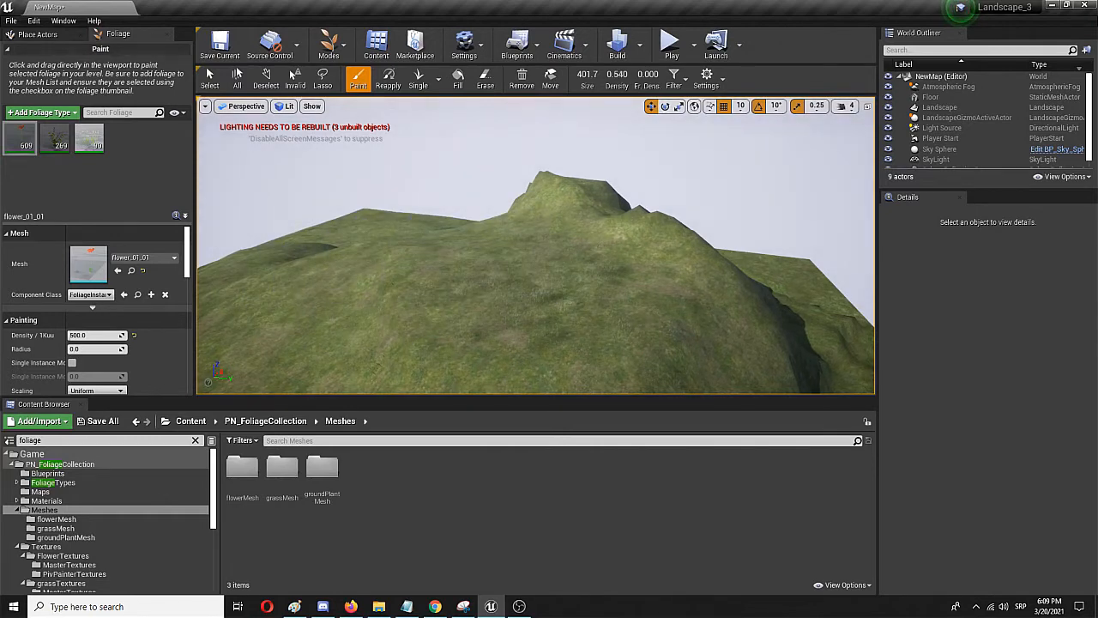
drag(424, 265, 347, 298)
mouse_move(348, 298)
right_down()
mouse_move(227, 288)
mouse_move(242, 290)
right_up()
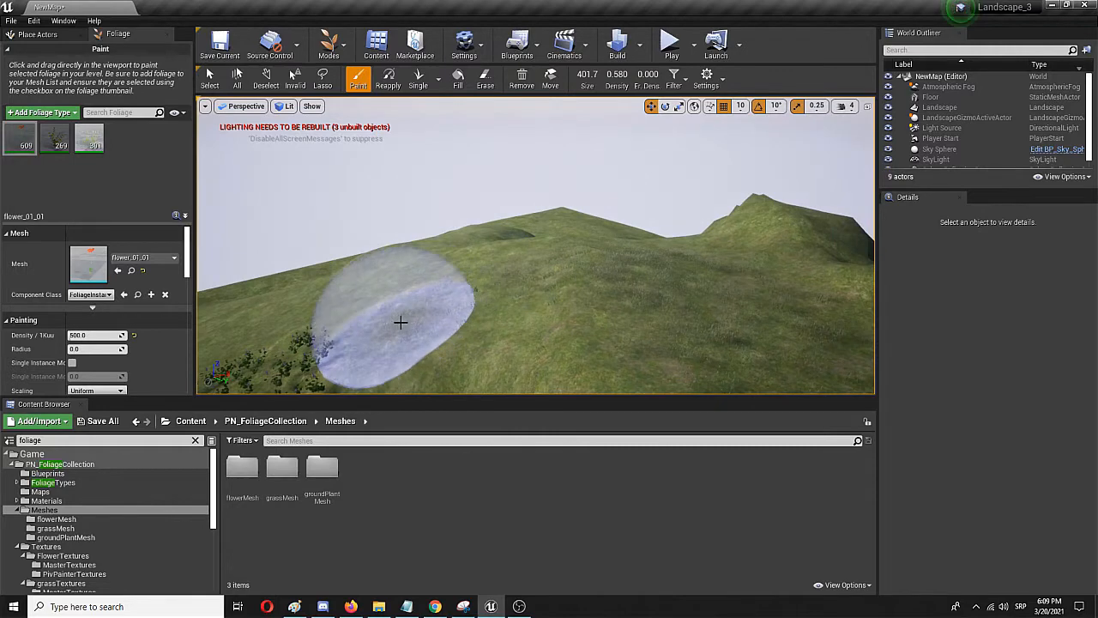
mouse_move(401, 322)
mouse_down()
mouse_move(346, 326)
mouse_move(423, 323)
mouse_up()
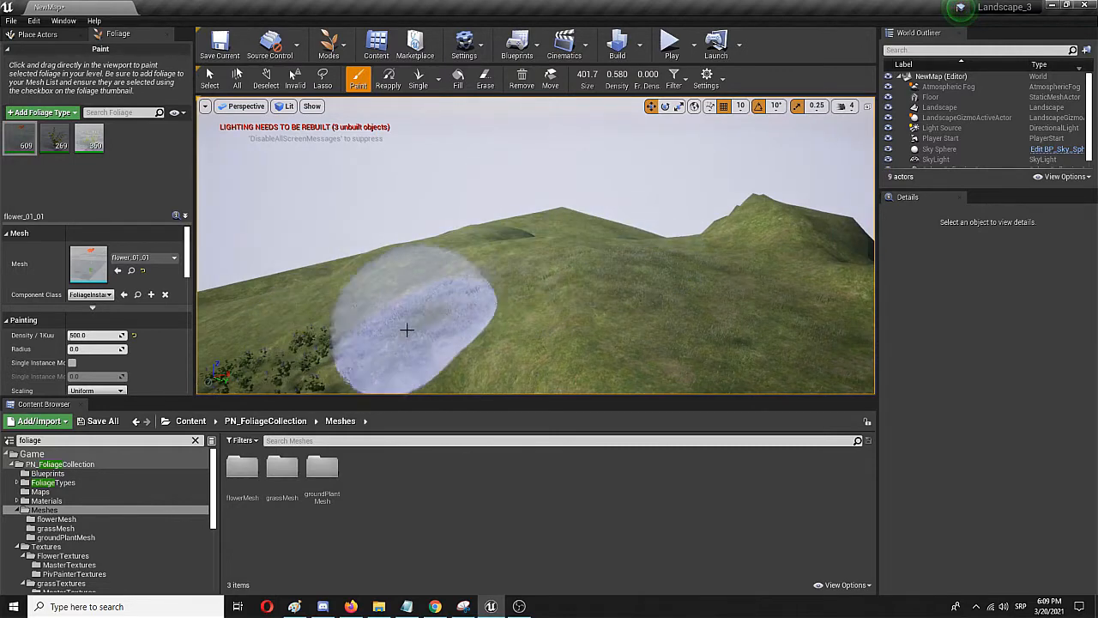
mouse_move(723, 326)
right_down()
mouse_move(678, 300)
mouse_move(626, 339)
mouse_move(699, 343)
mouse_move(733, 318)
mouse_move(691, 314)
mouse_move(723, 331)
right_up()
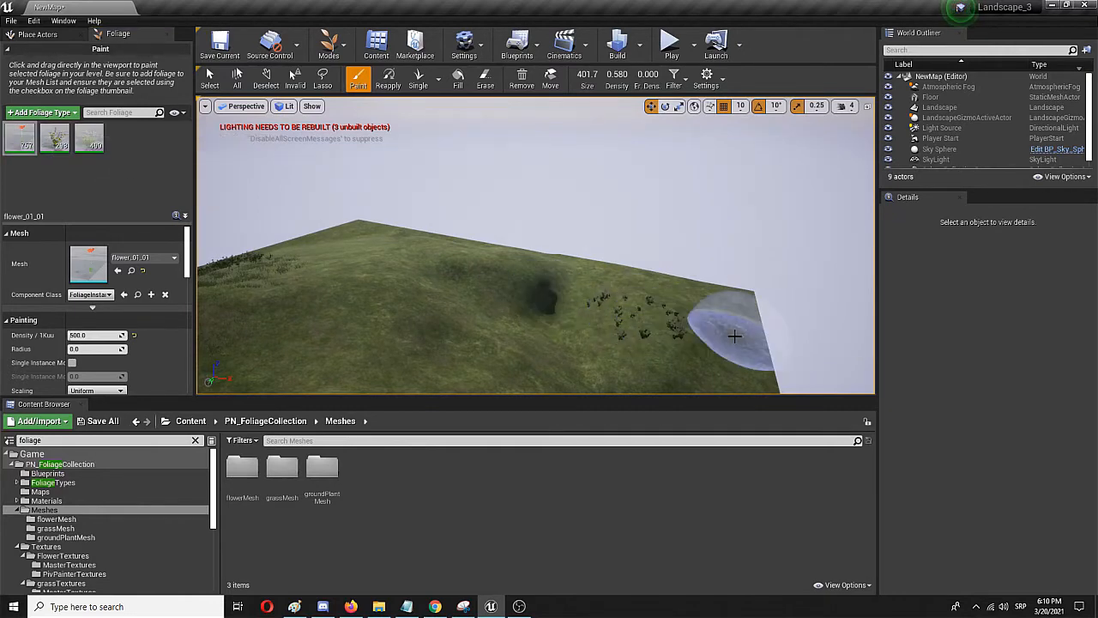
Paint all three foliage types together on the hillside near the landscape's edge with brush size 401.7 and density 0.58
mouse_move(737, 345)
right_down()
mouse_move(739, 386)
mouse_move(766, 374)
mouse_move(789, 393)
mouse_move(787, 383)
right_up()
key(w)
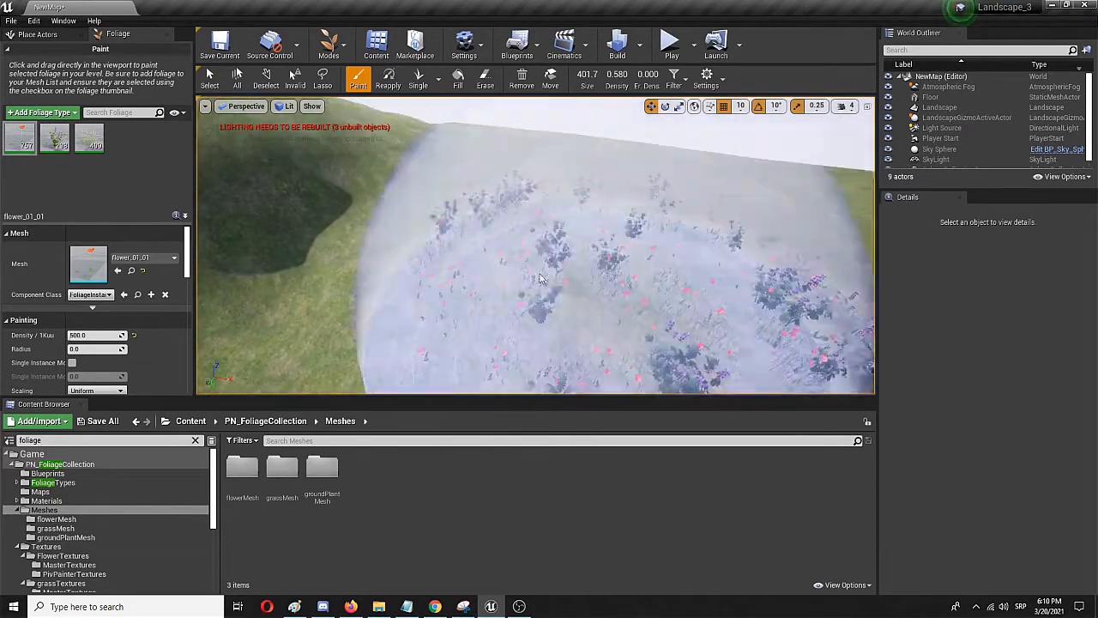
click(522, 258)
click(610, 277)
key(s)
mouse_move(610, 277)
right_down()
mouse_move(502, 309)
mouse_move(553, 295)
right_up()
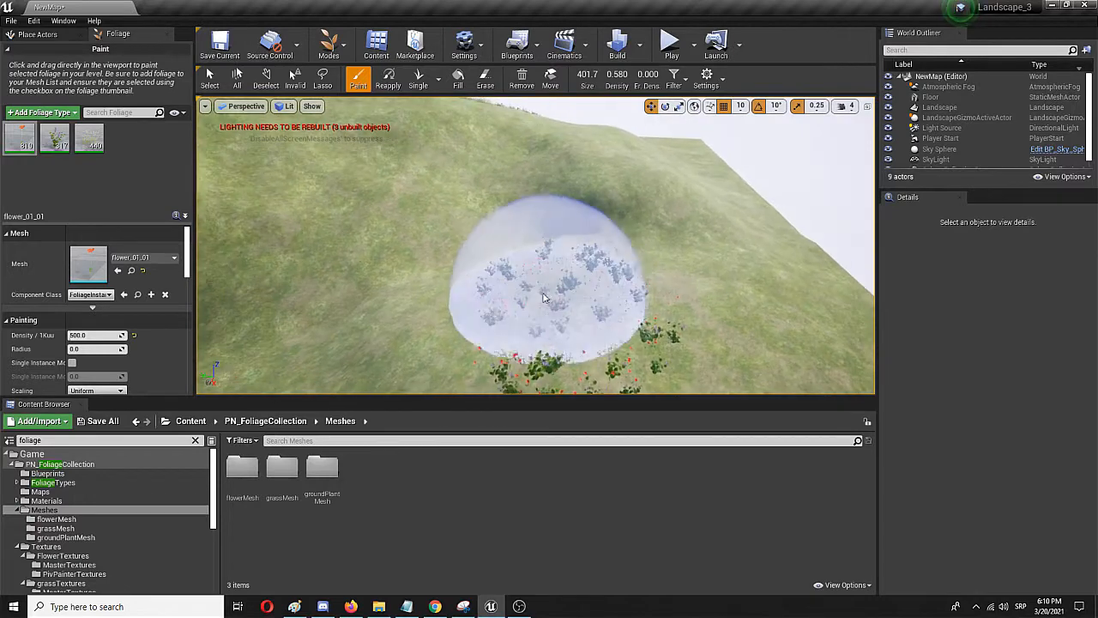
mouse_move(553, 295)
mouse_down()
mouse_move(485, 301)
mouse_move(447, 335)
mouse_up()
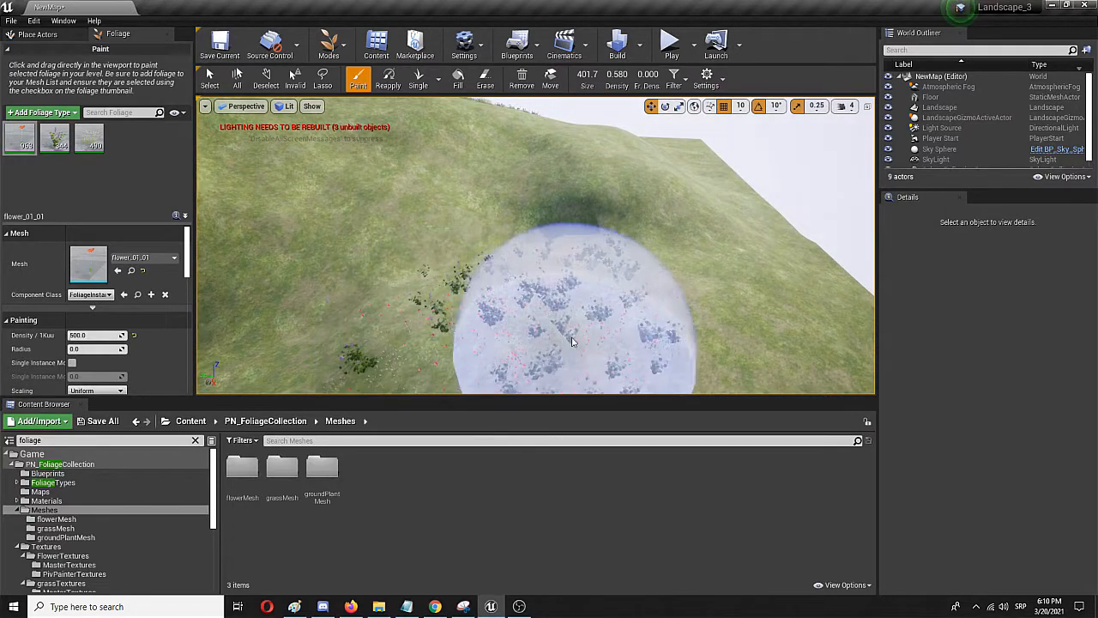
Extend the mixed patch of all three foliage types across the open slope beside the dark hollow
mouse_move(695, 331)
right_down()
mouse_move(622, 330)
mouse_move(613, 316)
right_up()
key(s)
drag(612, 316, 537, 331)
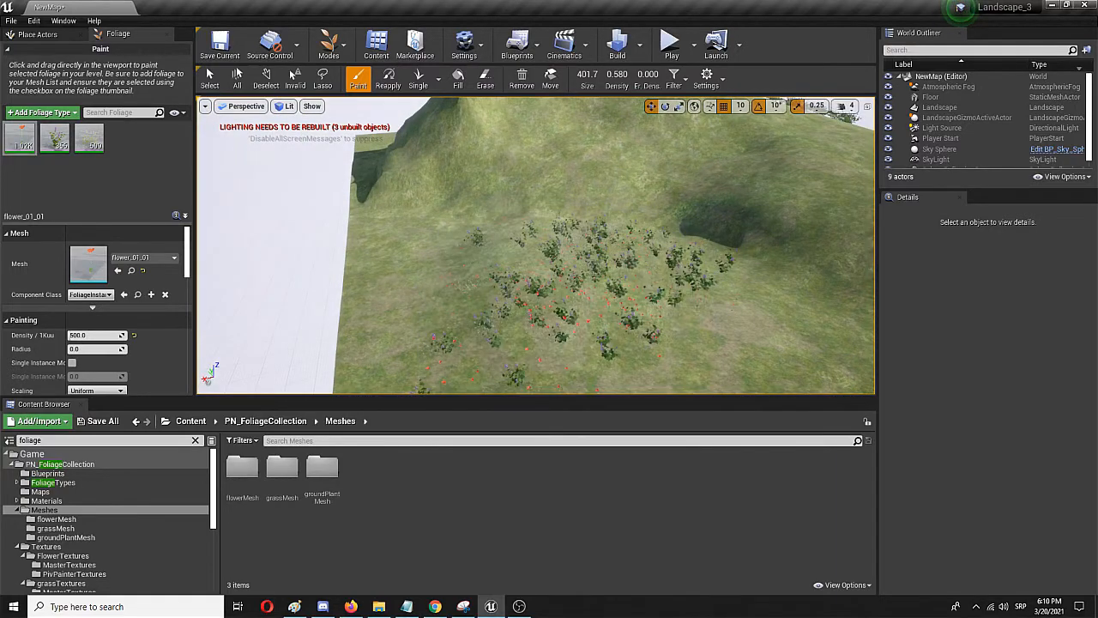
key(s)
right_drag(657, 314, 428, 293)
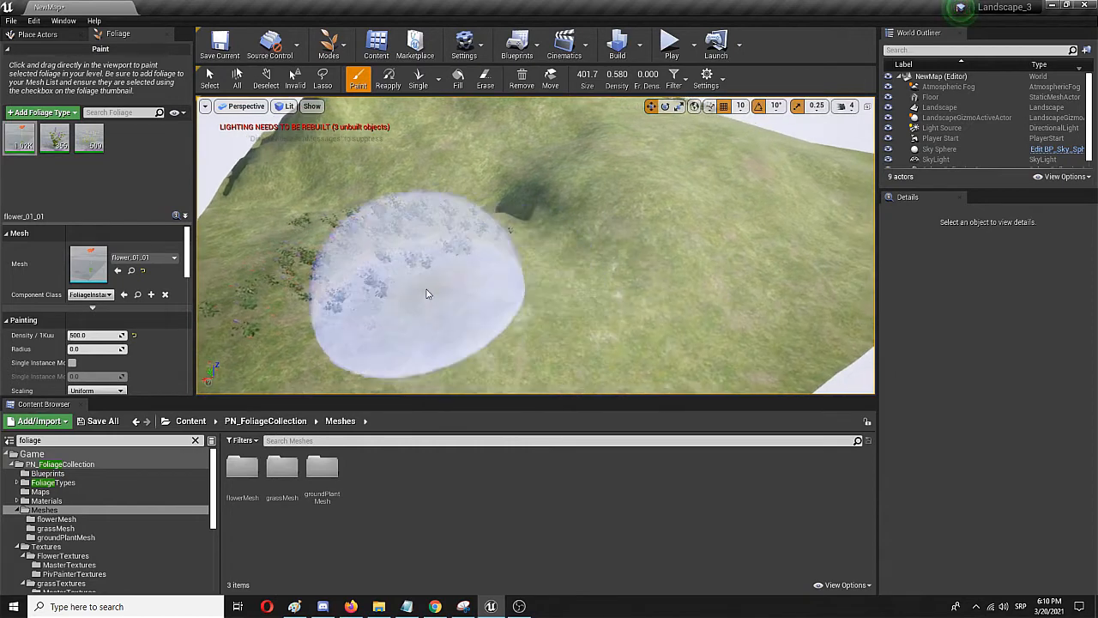
drag(442, 309, 368, 309)
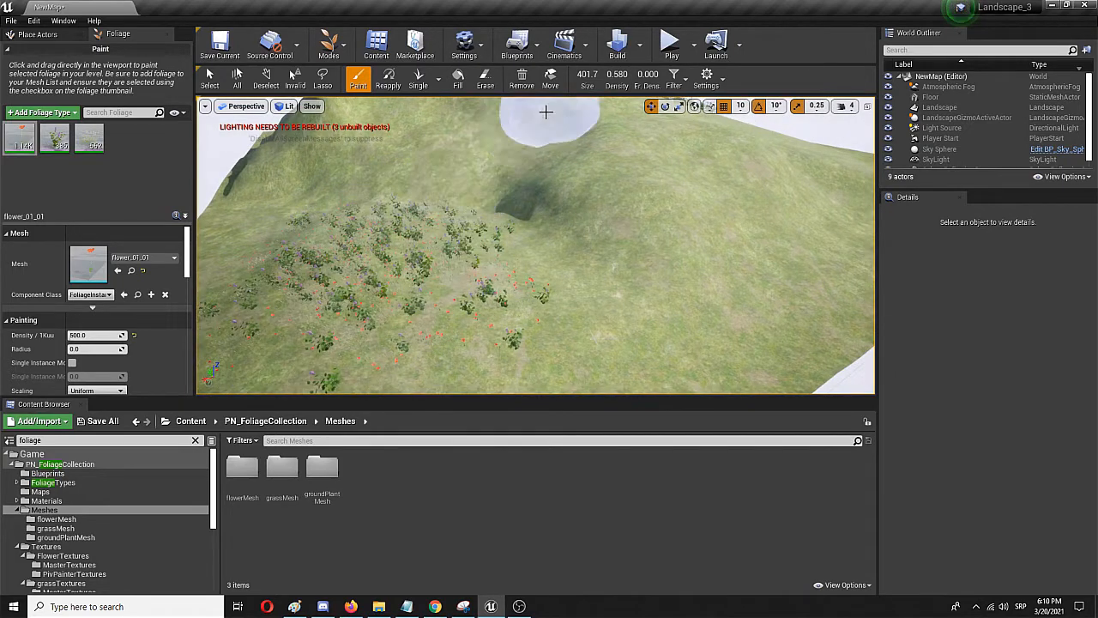
Switch from painting to the foliage Select tool and build the level
scroll(464, 172, down, 5)
mouse_move(461, 181)
right_down()
mouse_move(570, 147)
mouse_move(657, 166)
mouse_move(630, 178)
mouse_move(622, 175)
mouse_move(656, 169)
mouse_move(562, 177)
right_up()
key(w)
key(a)
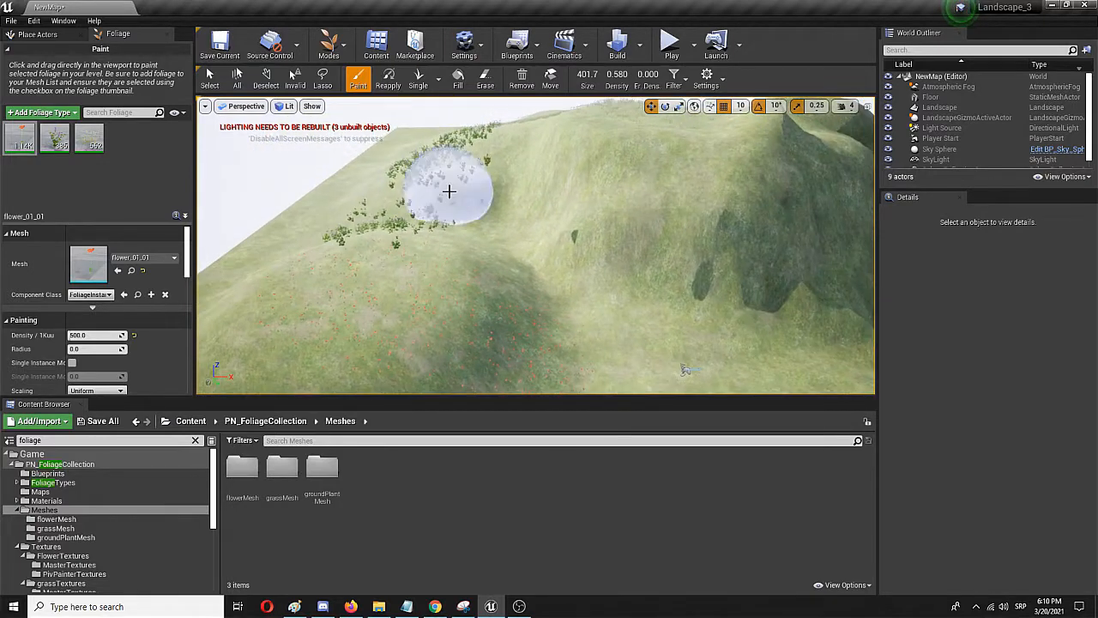
click(210, 79)
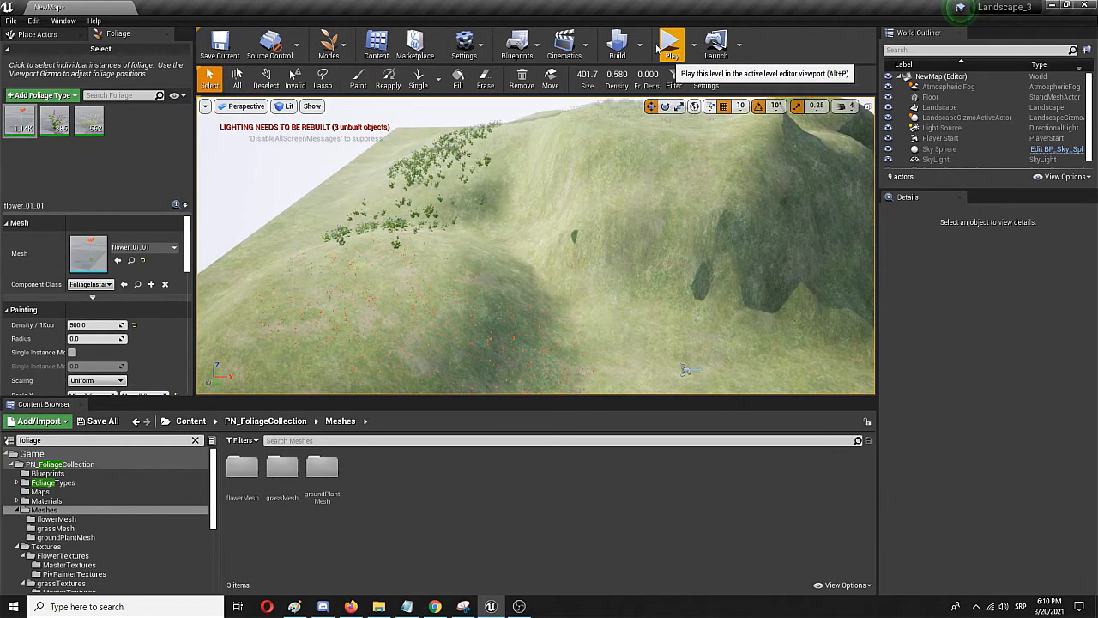
click(616, 44)
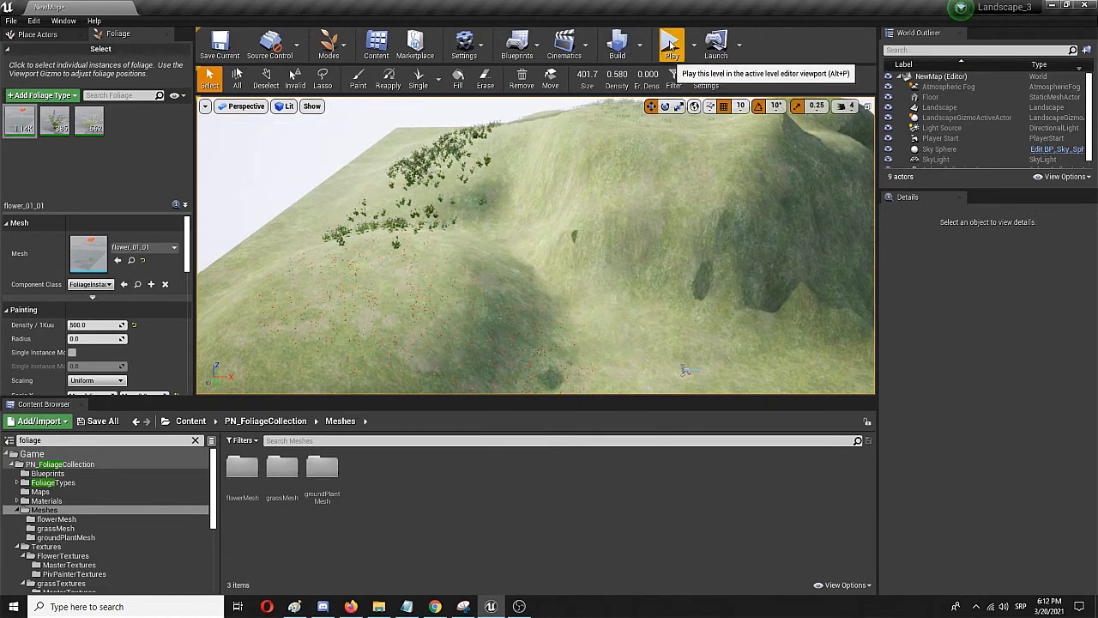
Play the level in the editor and walk over the red-flower hill towards the purple-flowered plants to inspect them
click(671, 45)
click(550, 313)
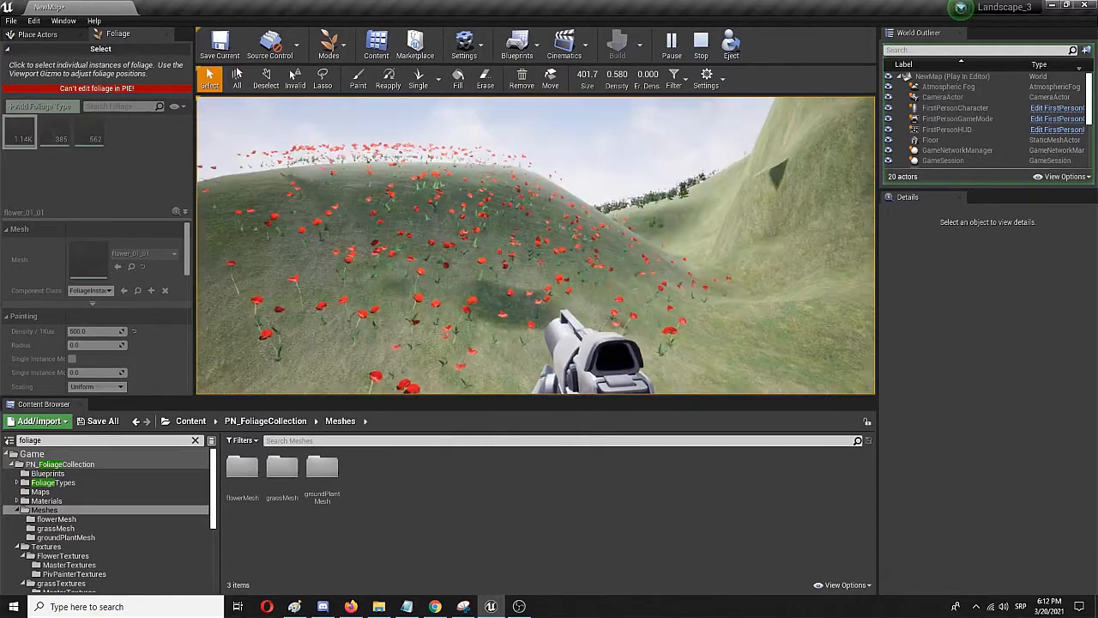
key(w)
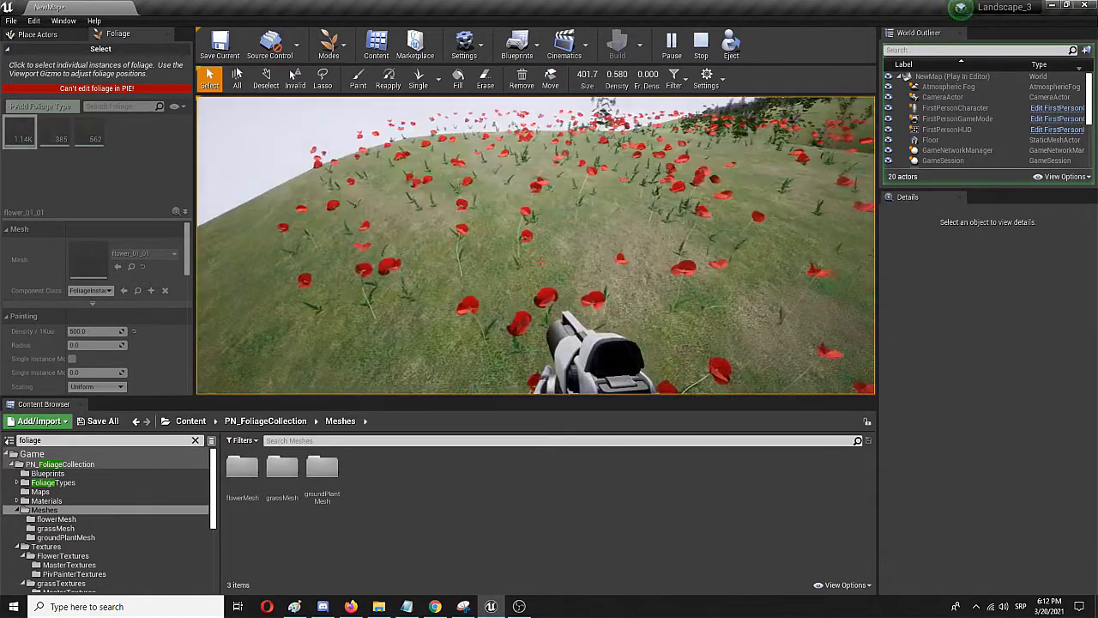
key(w)
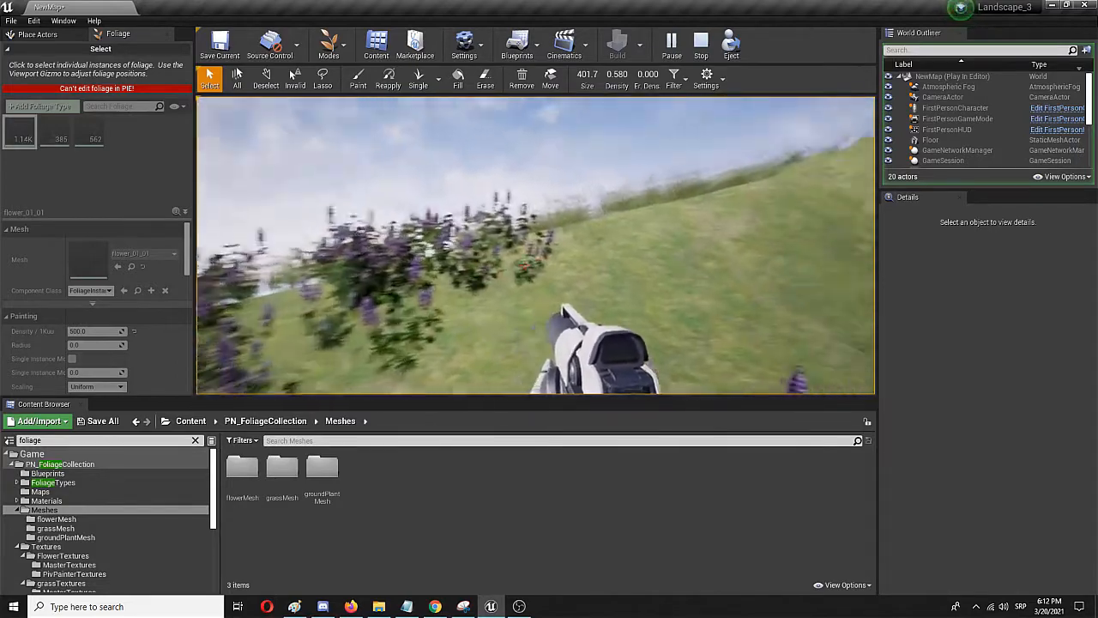
key(w)
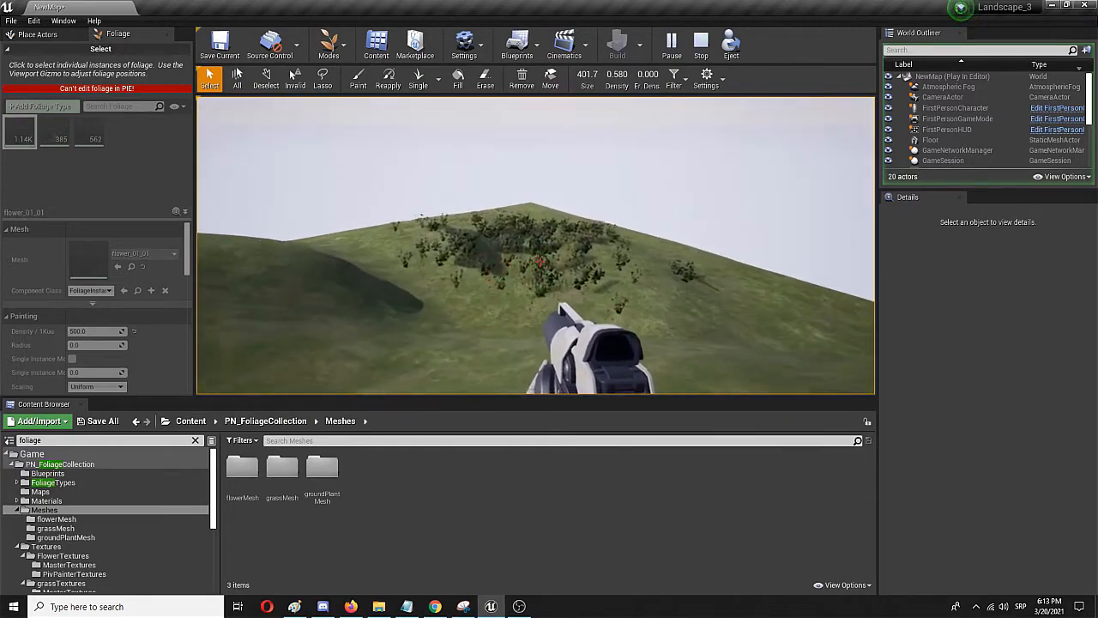
Walk through the mixed patch of red flowers, purple-flowered plants and grass to examine the painted foliage up close
key(w)
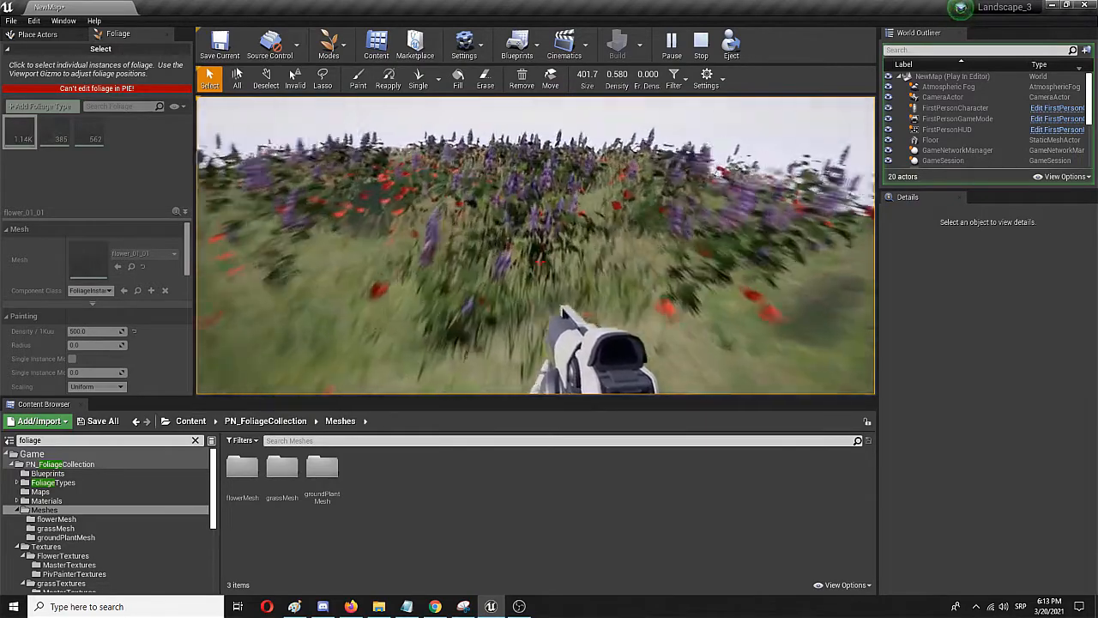
key(w)
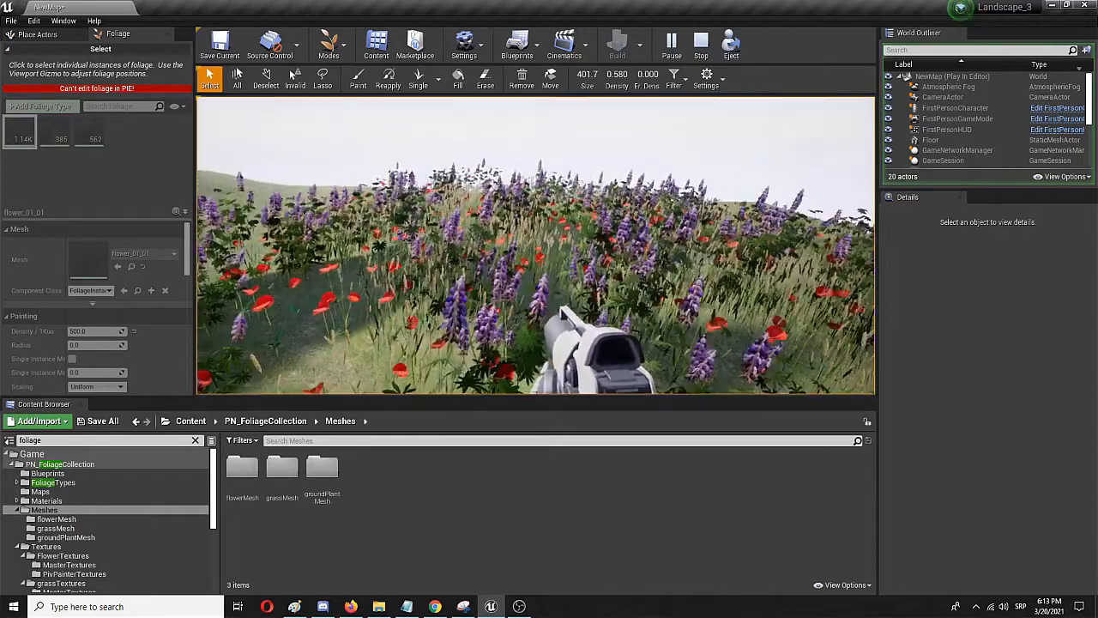
key(w)
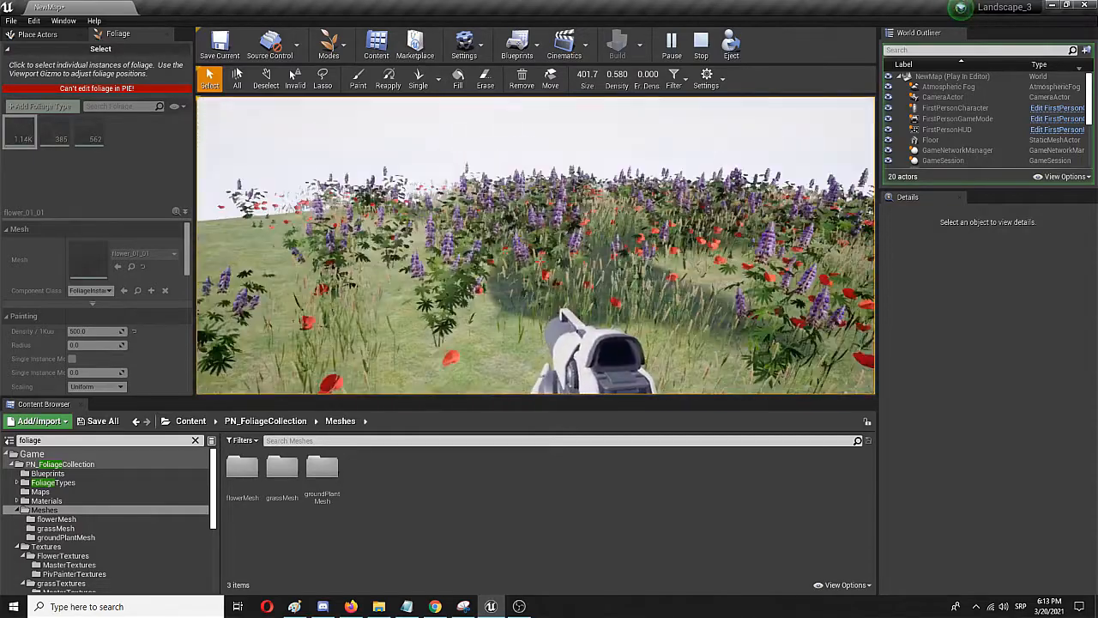
key(w)
key(w)
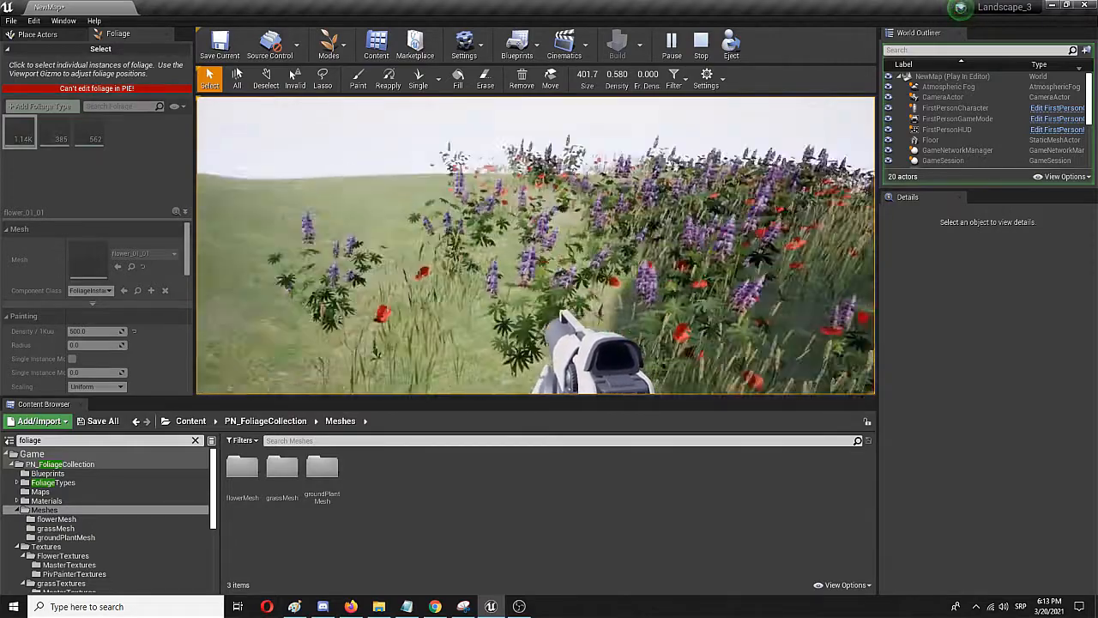
key(w)
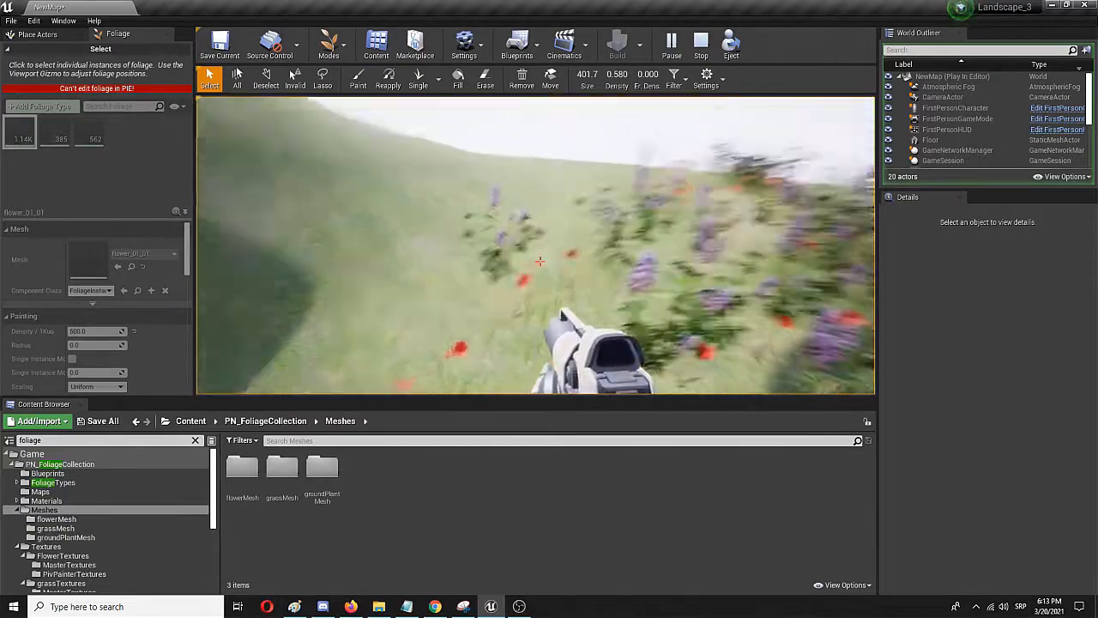
key(w)
key(w)
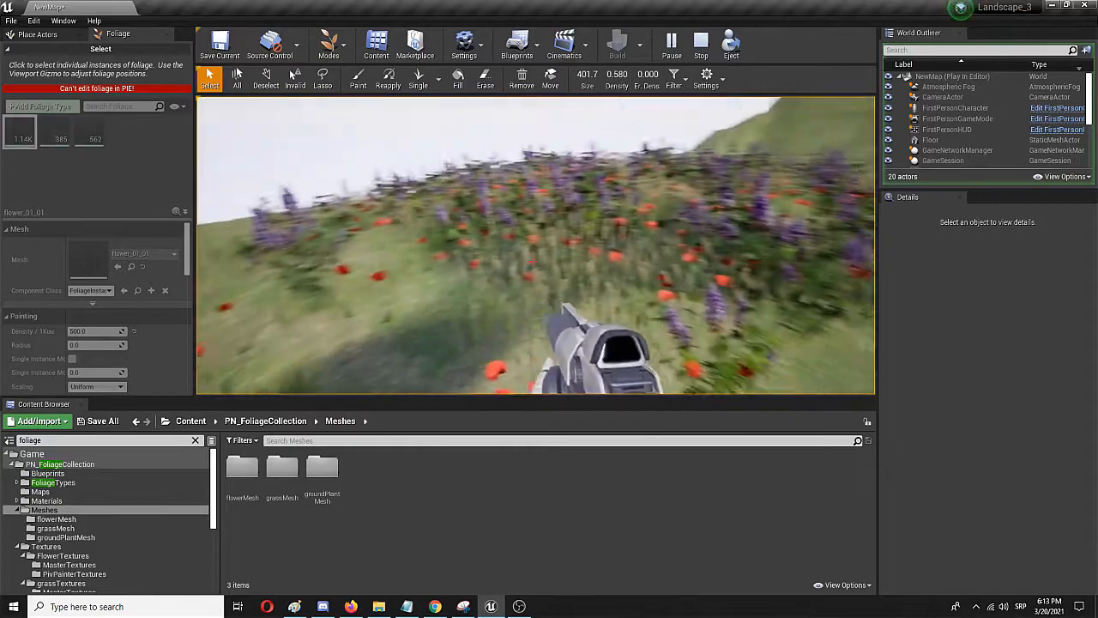
key(w)
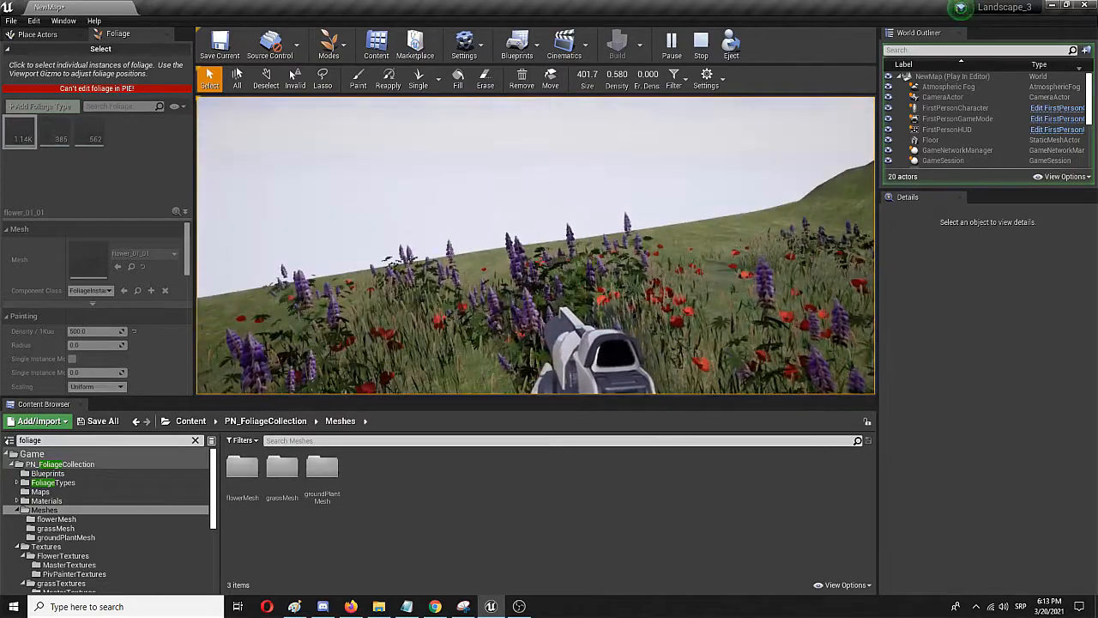
key(w)
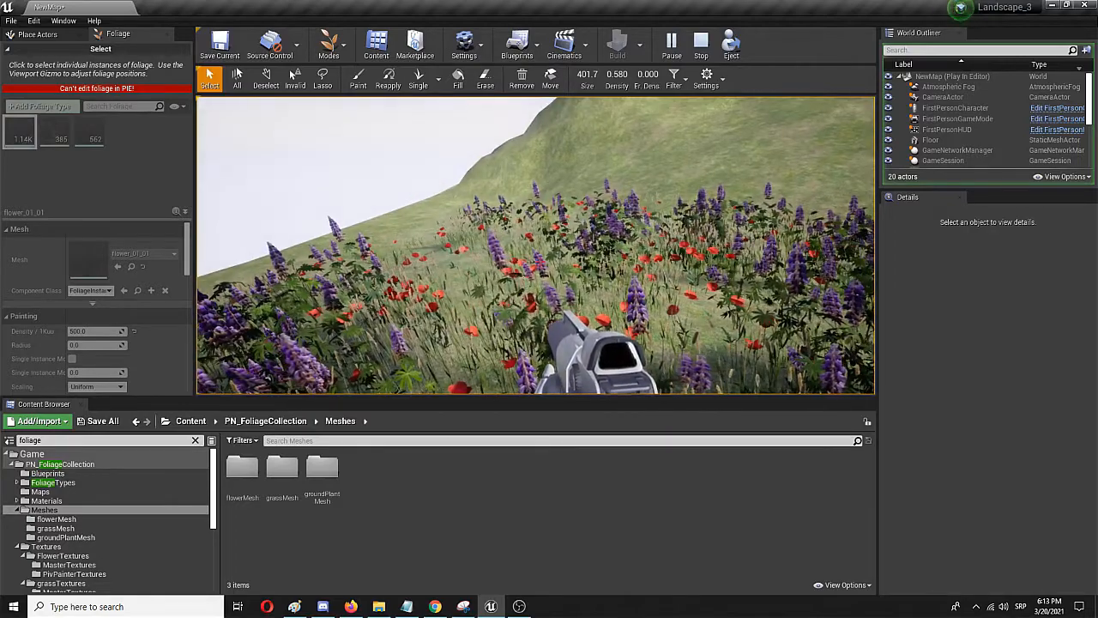
key(w)
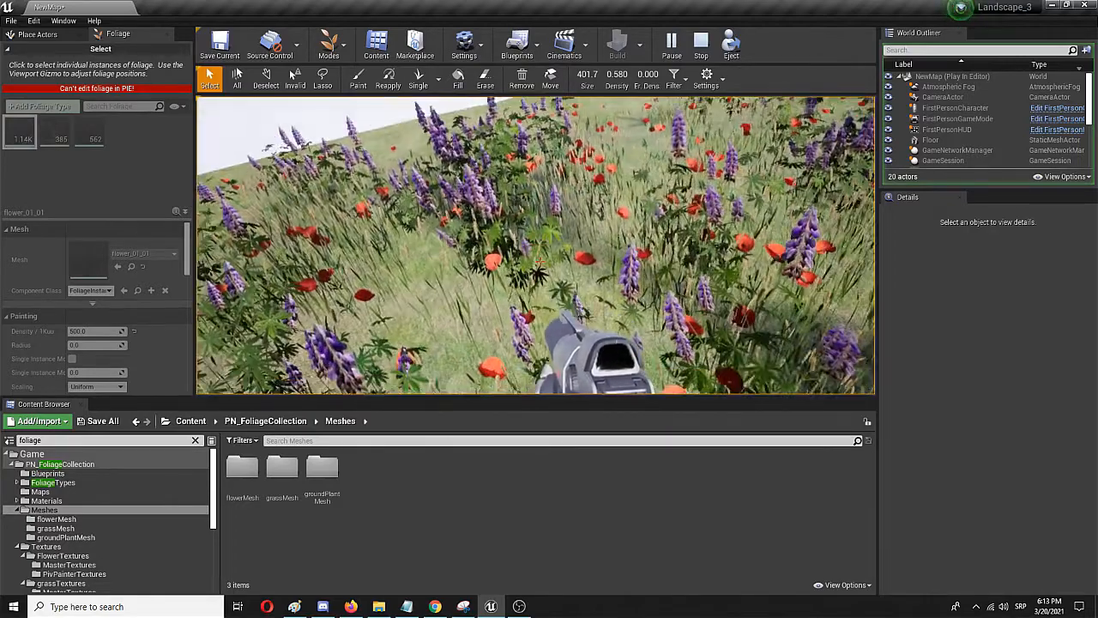
key(w)
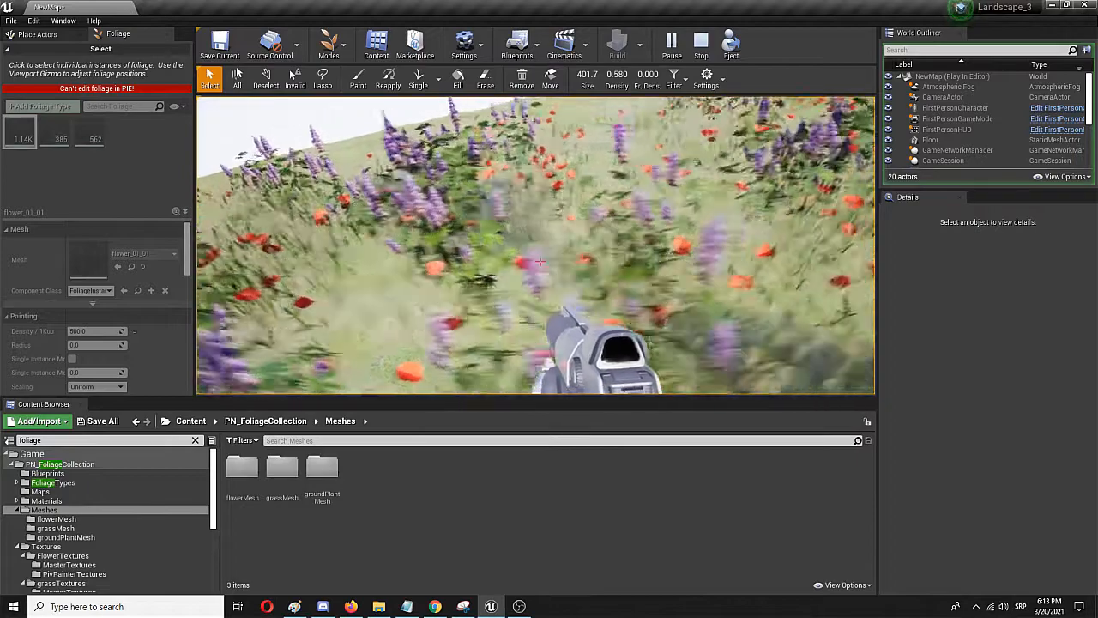
key(w)
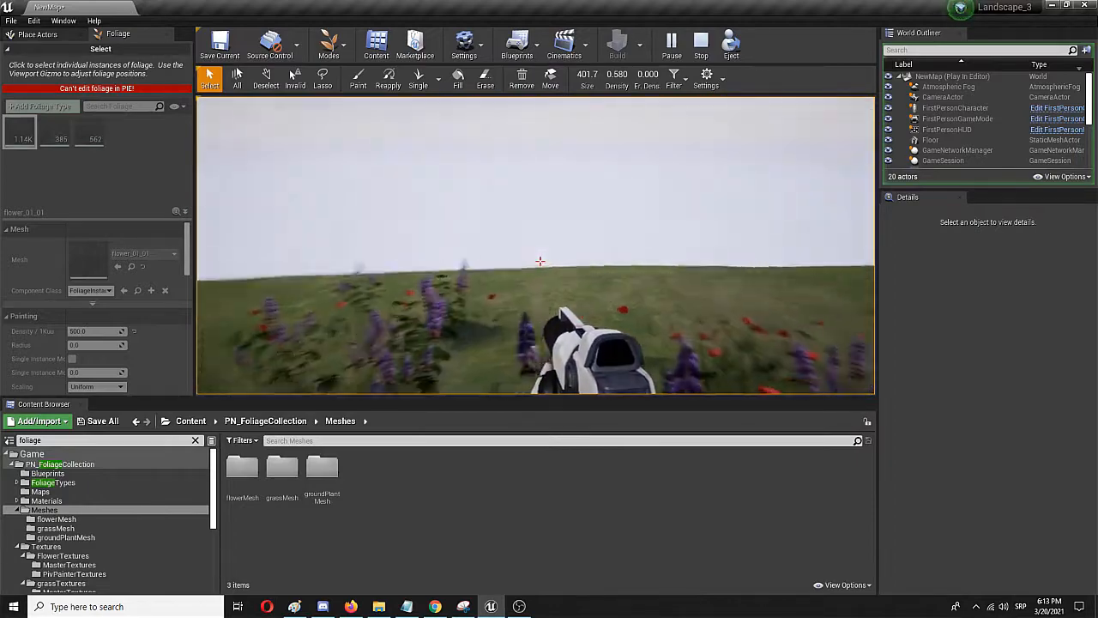
Walk across the bare hills to the tall grass and examine the foliage on the surrounding slopes
key(w)
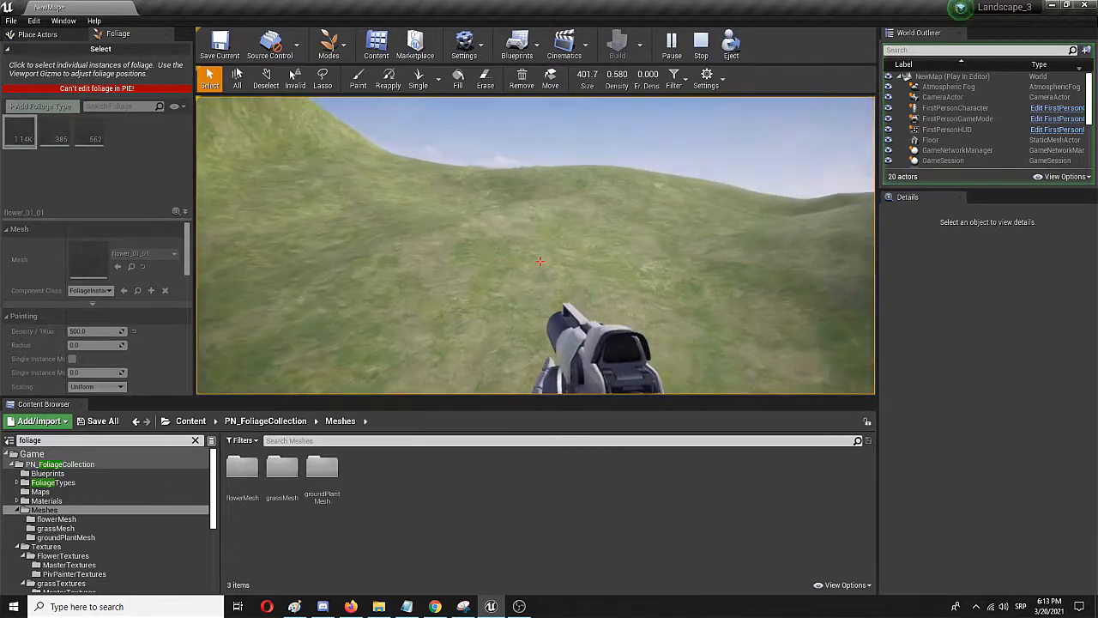
key(w)
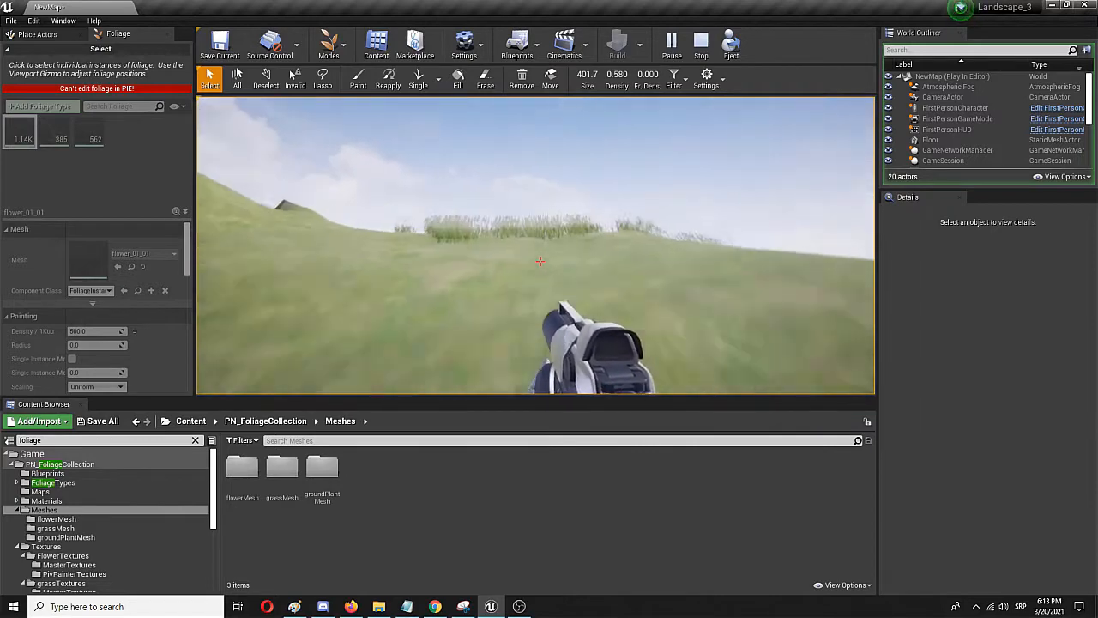
key(w)
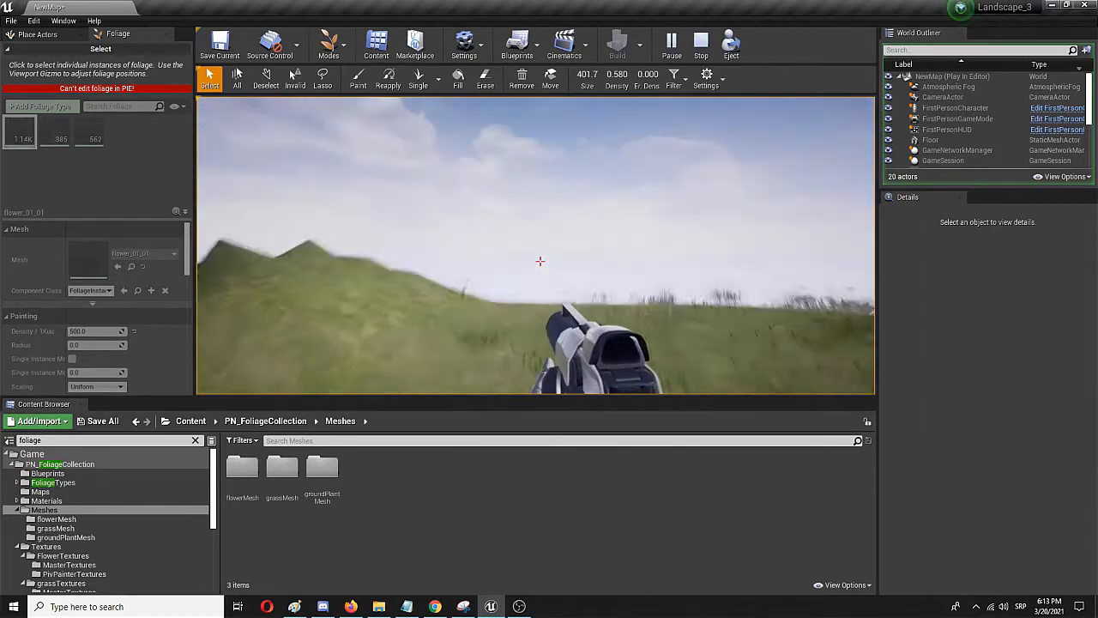
key(w)
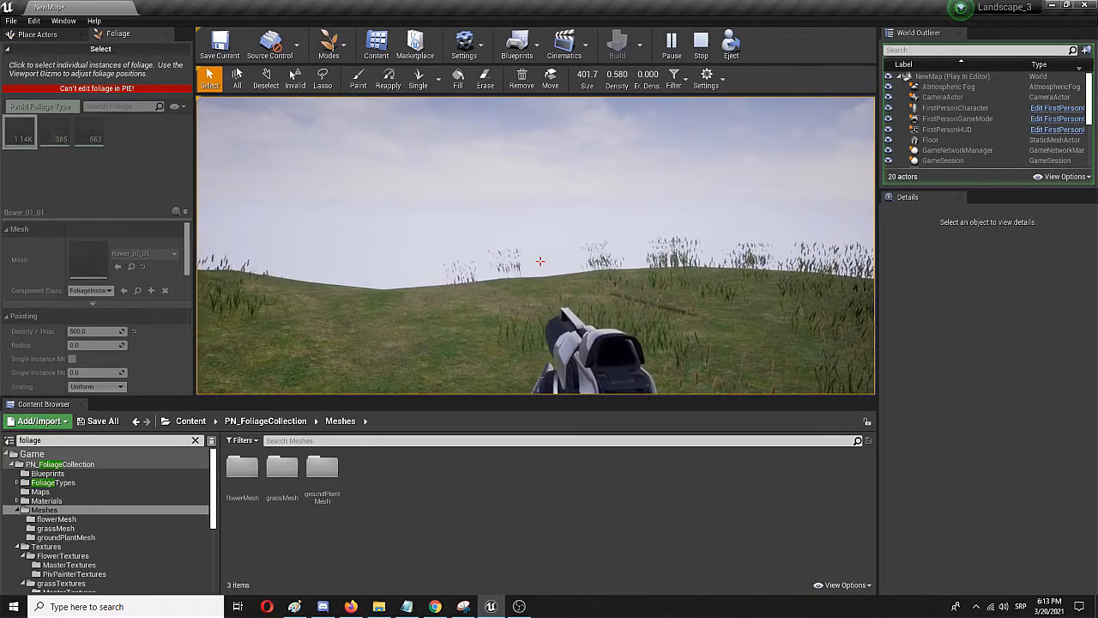
key(w)
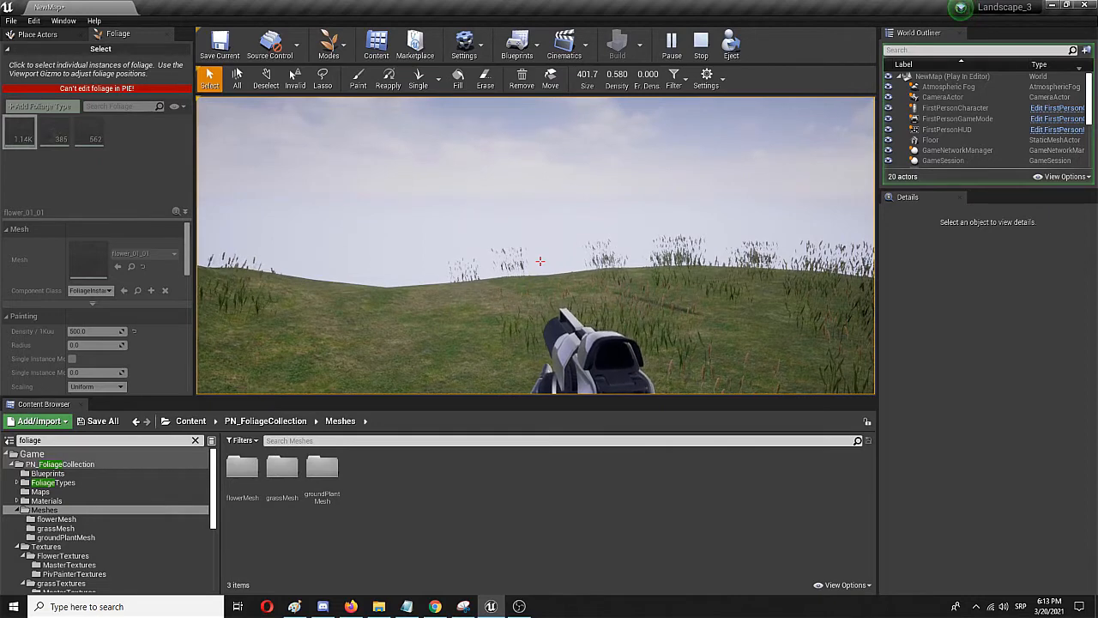
key(w)
key(w)
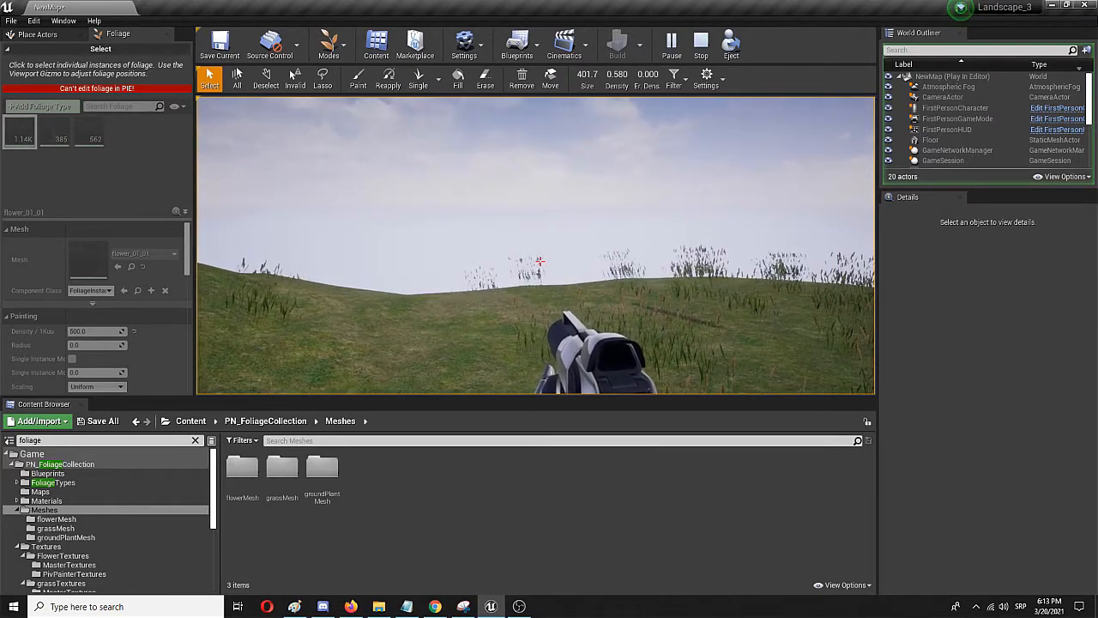
key(w)
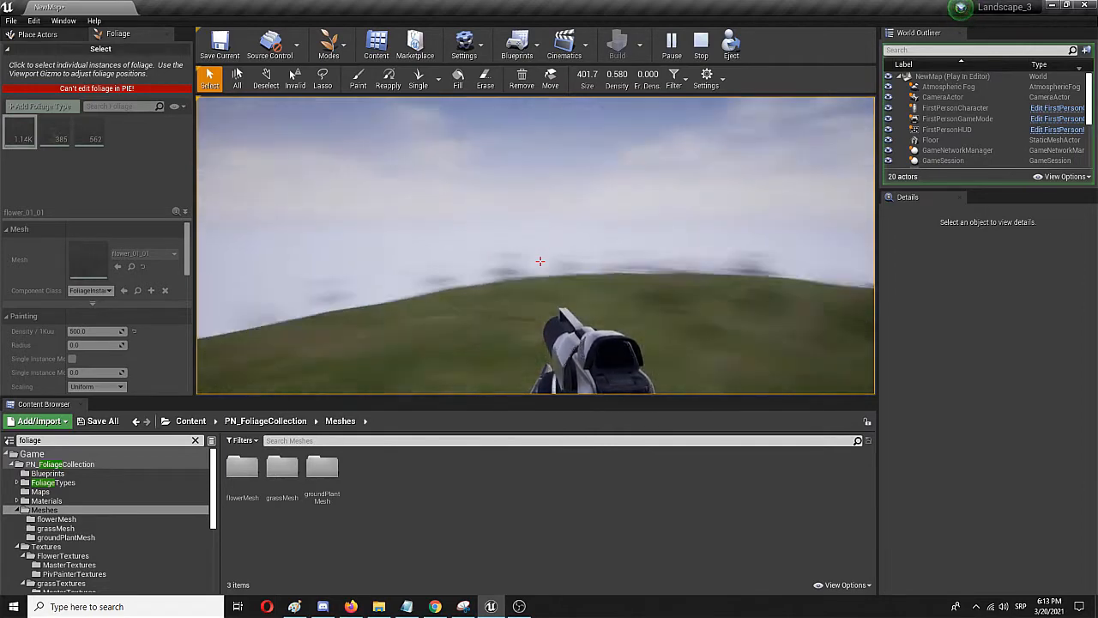
key(w)
key(w)
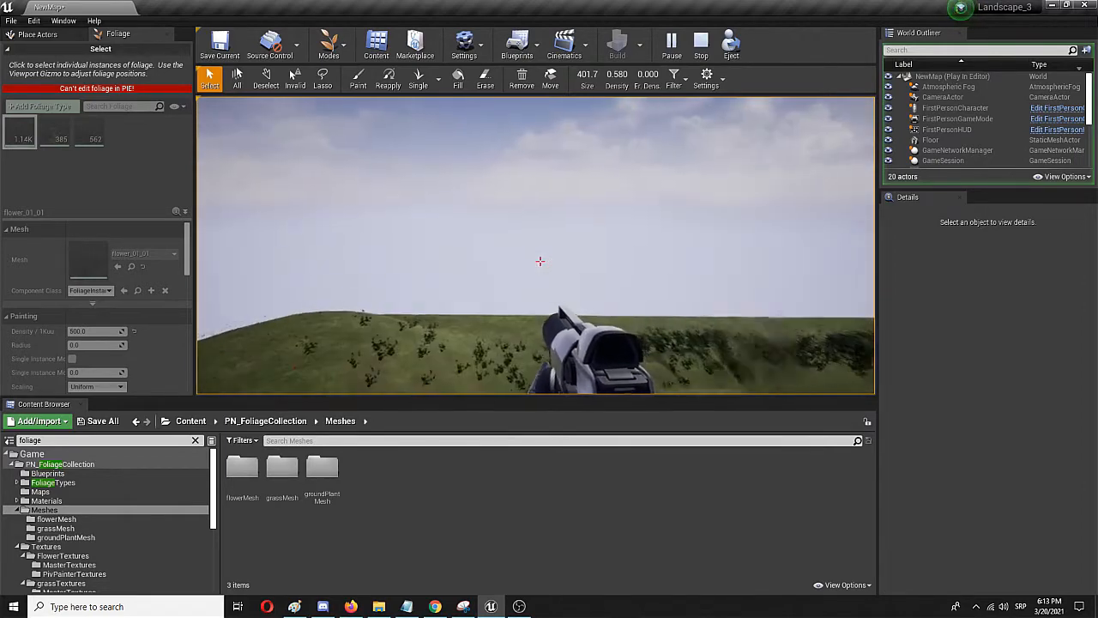
key(w)
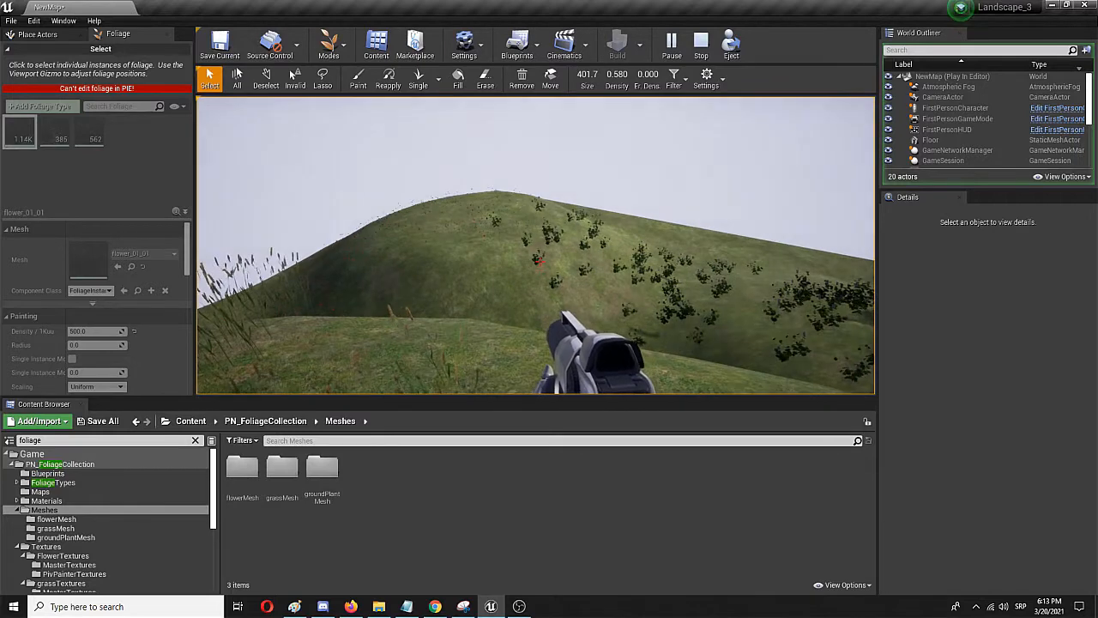
key(w)
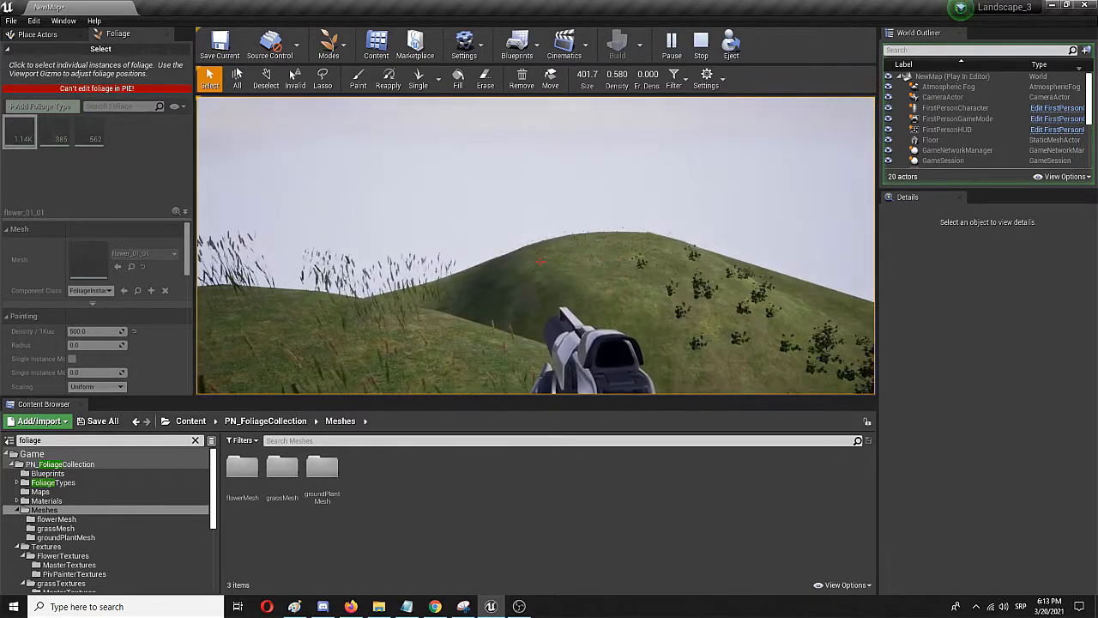